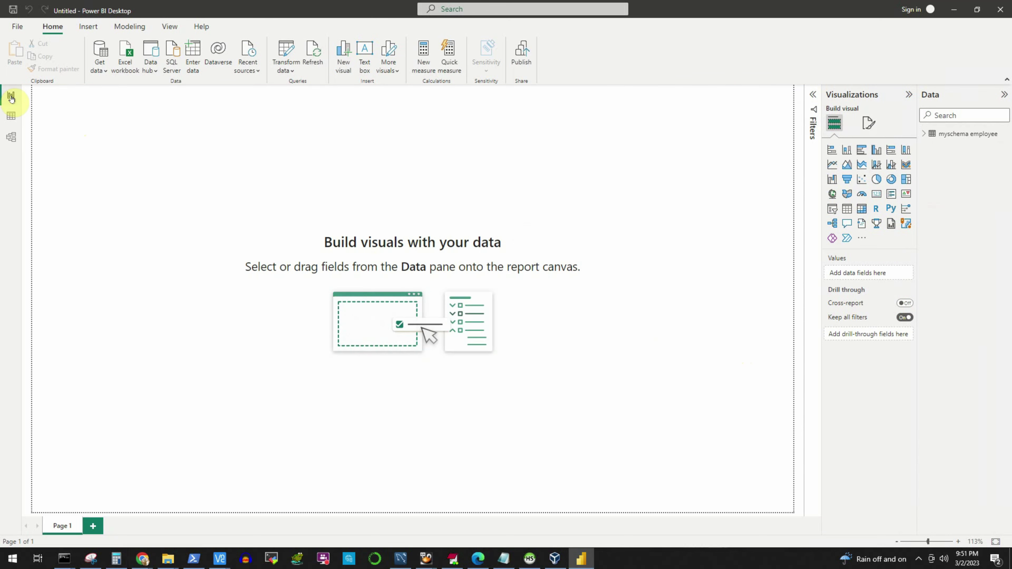
Build a table visual from the employee table's department, firstname, lastname and salary fields, and enlarge it until all columns fit.
click(11, 116)
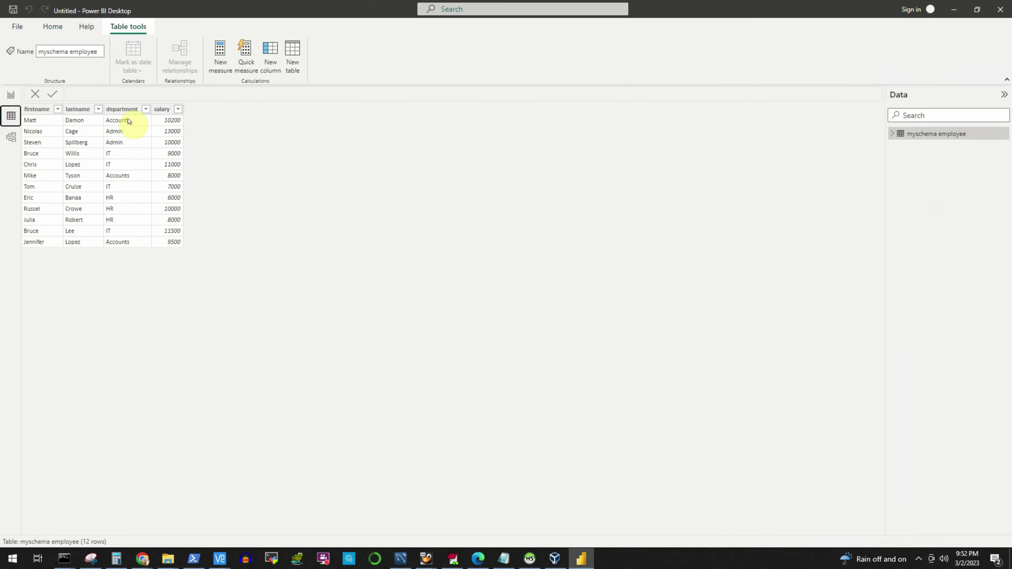
click(10, 94)
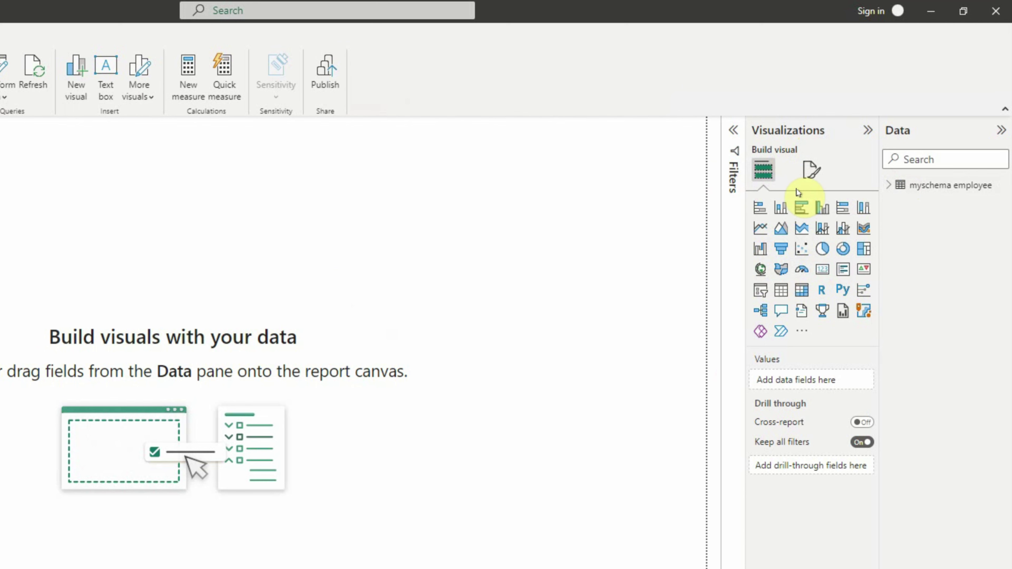
click(781, 299)
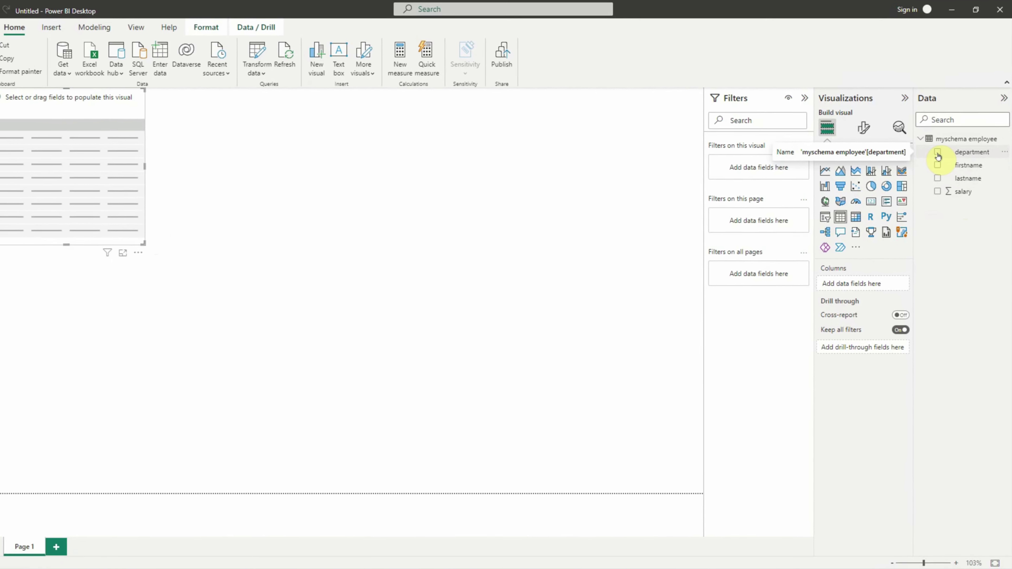
click(938, 155)
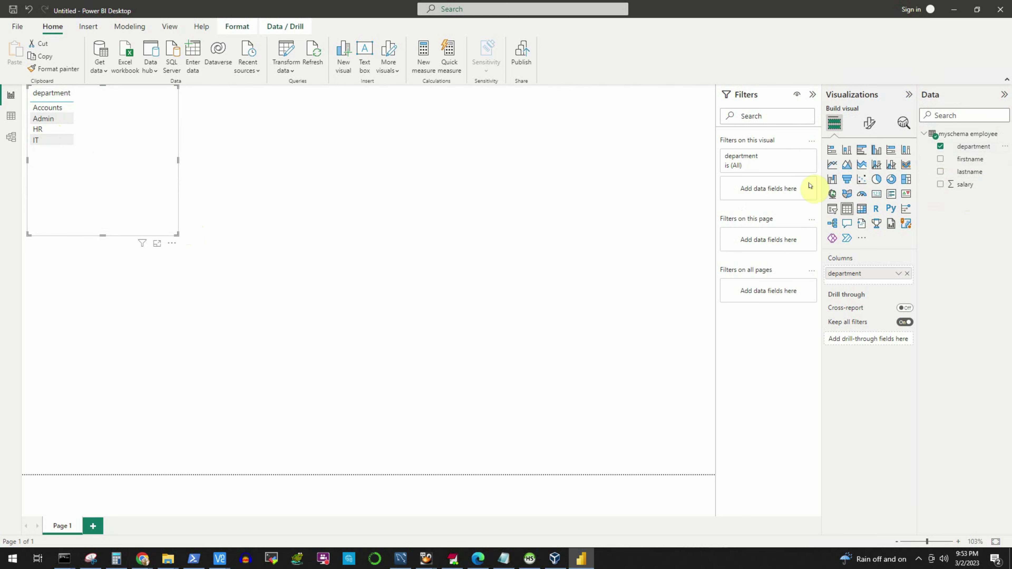
click(940, 159)
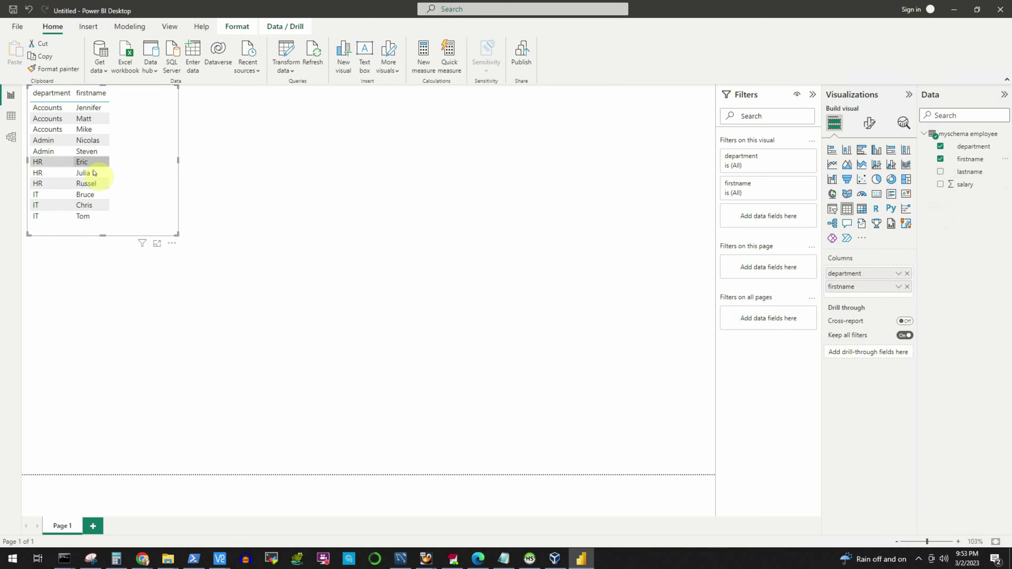
click(940, 172)
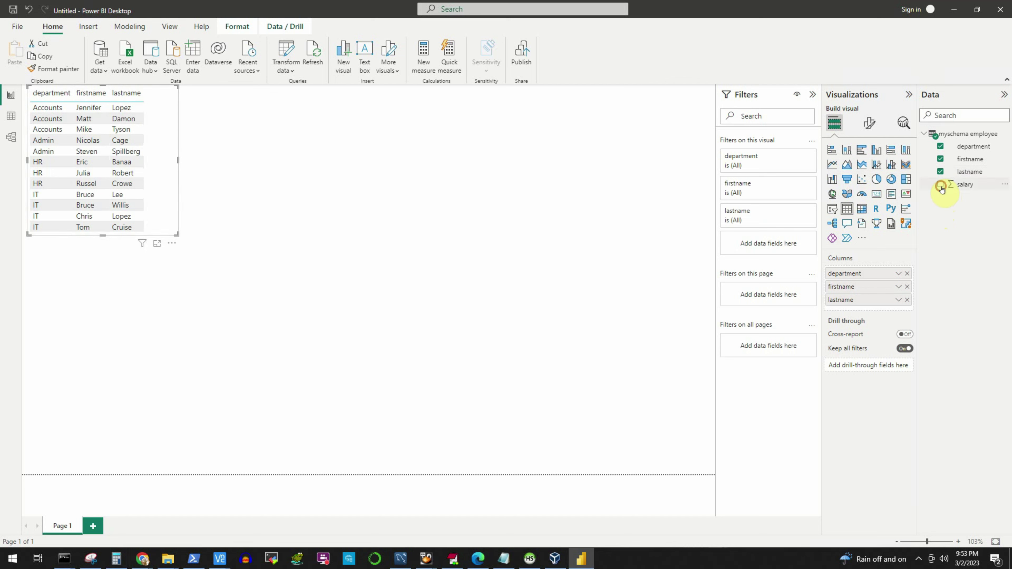
click(940, 185)
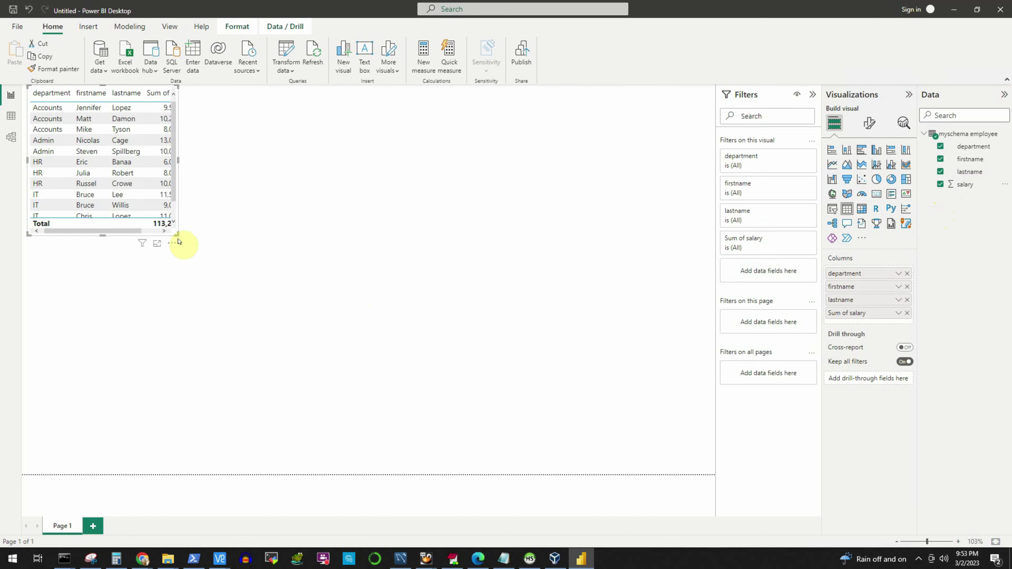
drag(176, 234, 214, 269)
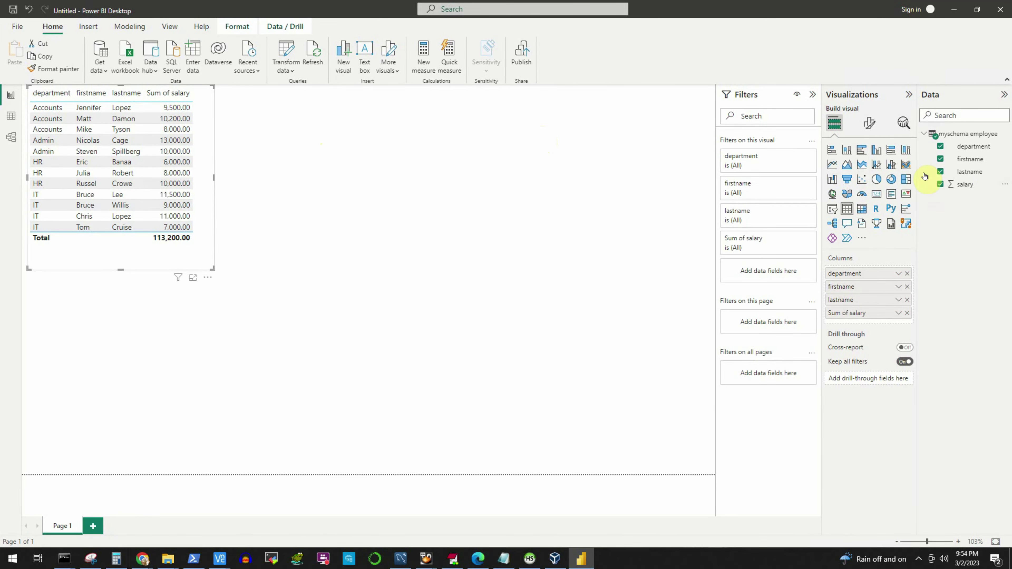
Try converting the employee table visual to a pie chart and undo the conversion.
click(876, 179)
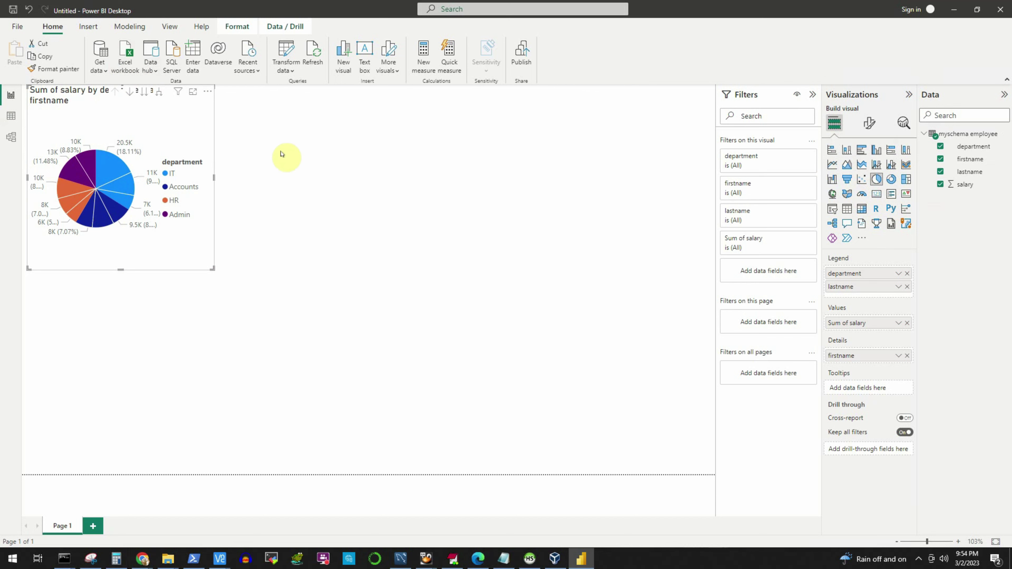
click(28, 11)
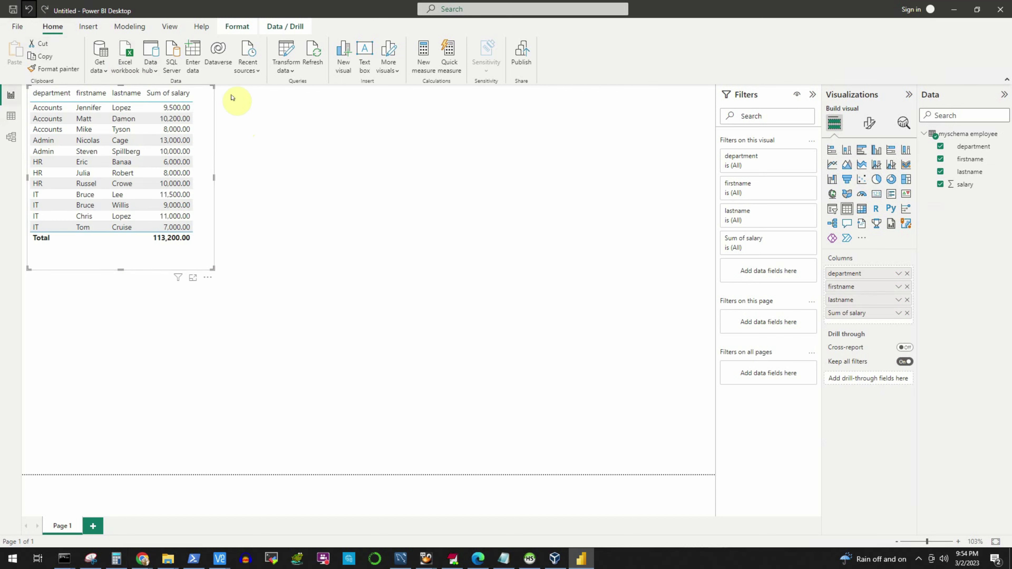
Add a separate pie chart beside the table with department as legend and salary as values, and enlarge it.
click(321, 188)
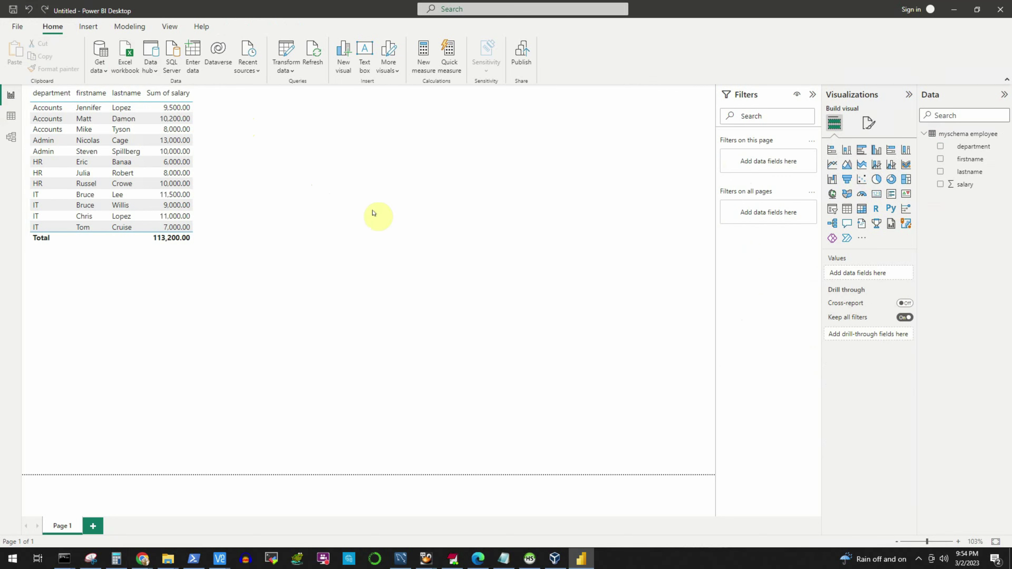
click(877, 181)
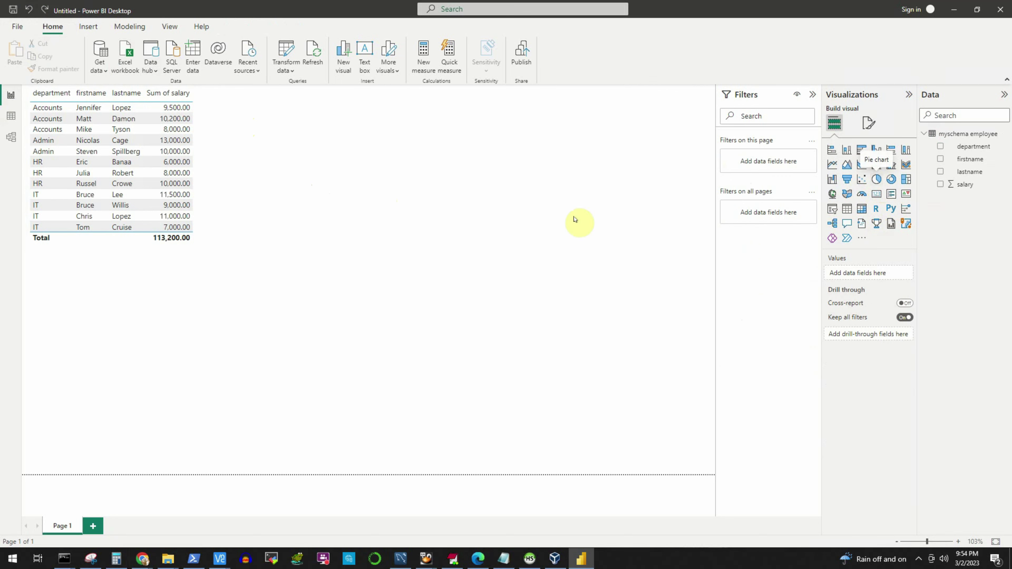
drag(319, 244, 410, 94)
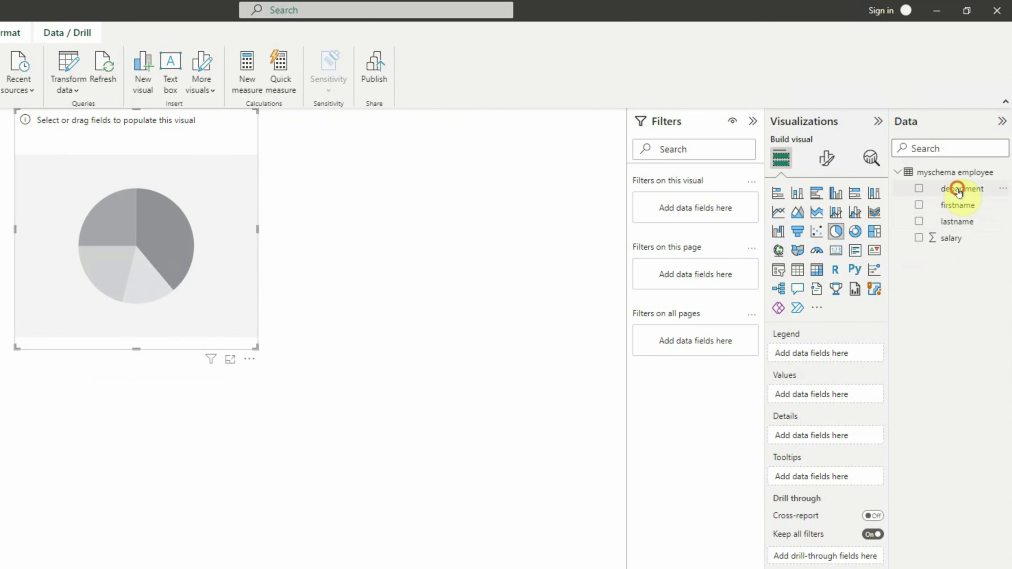
drag(958, 191, 841, 353)
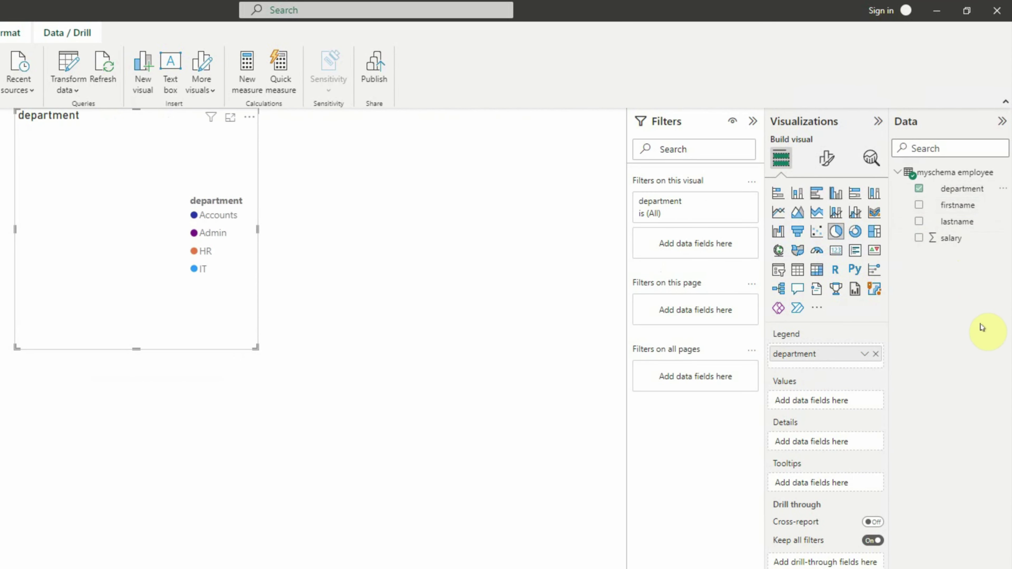
drag(950, 238, 819, 403)
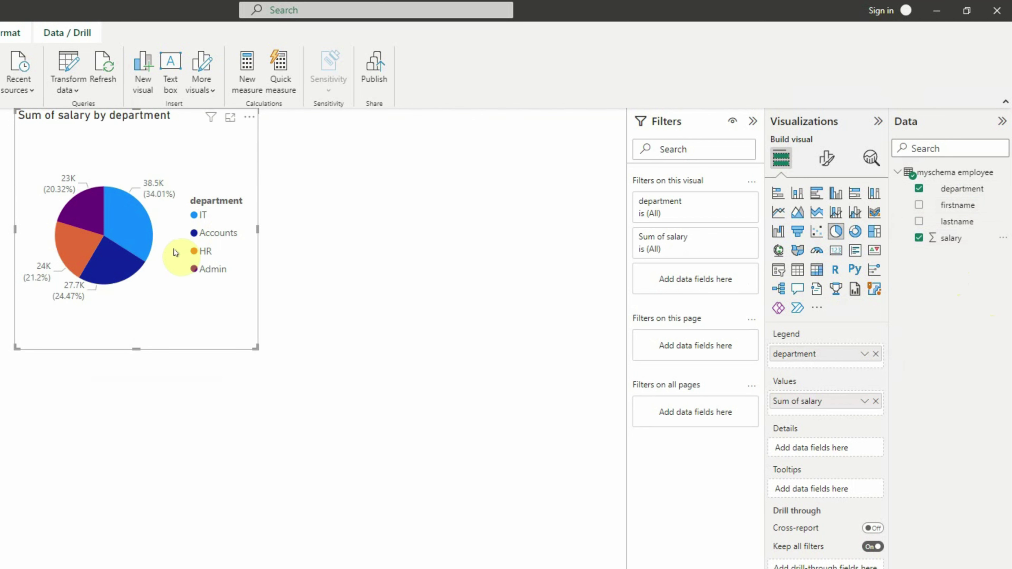
drag(255, 348, 367, 390)
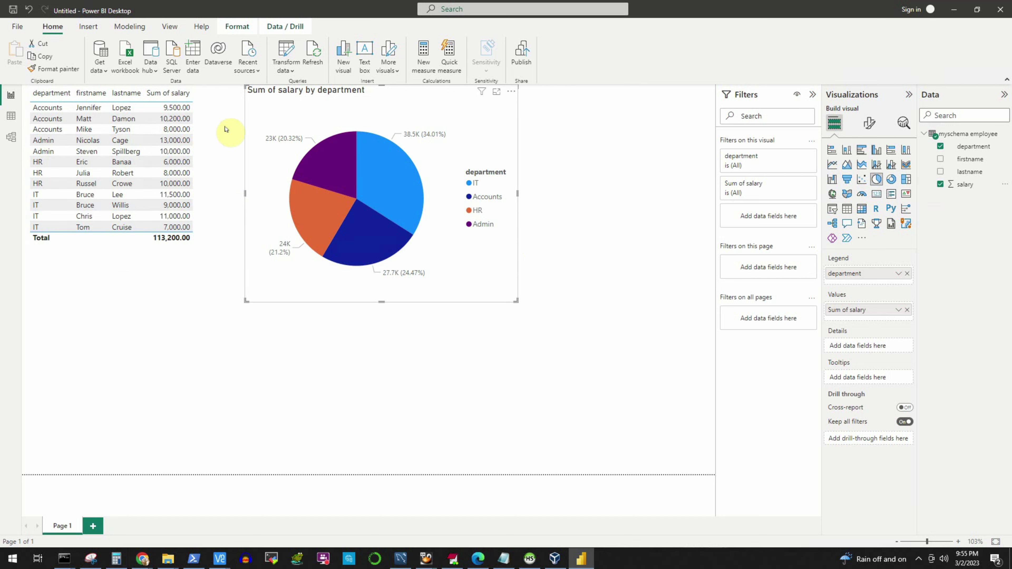
Add a slicer below the table visual based on the department field.
click(613, 186)
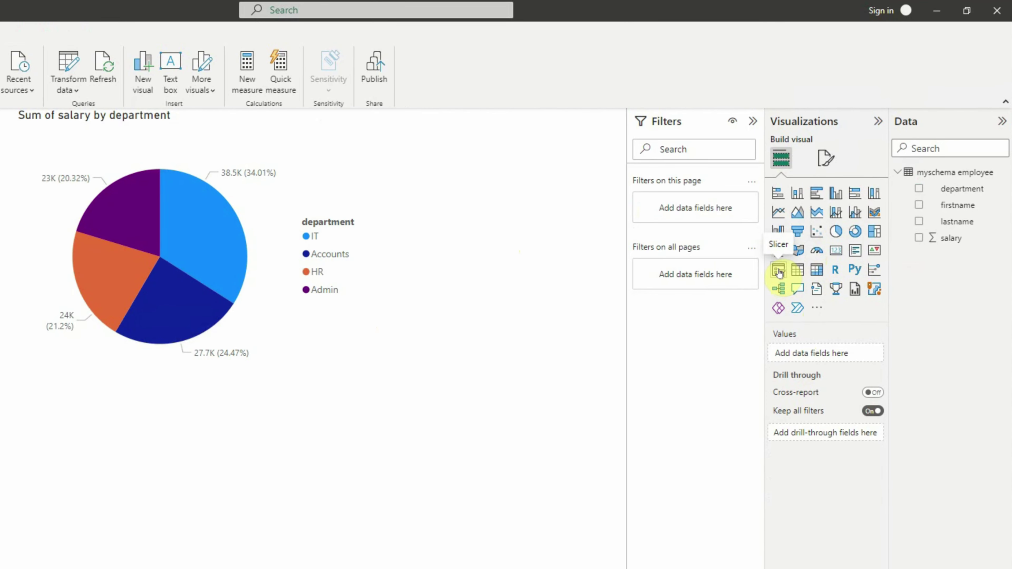
click(779, 271)
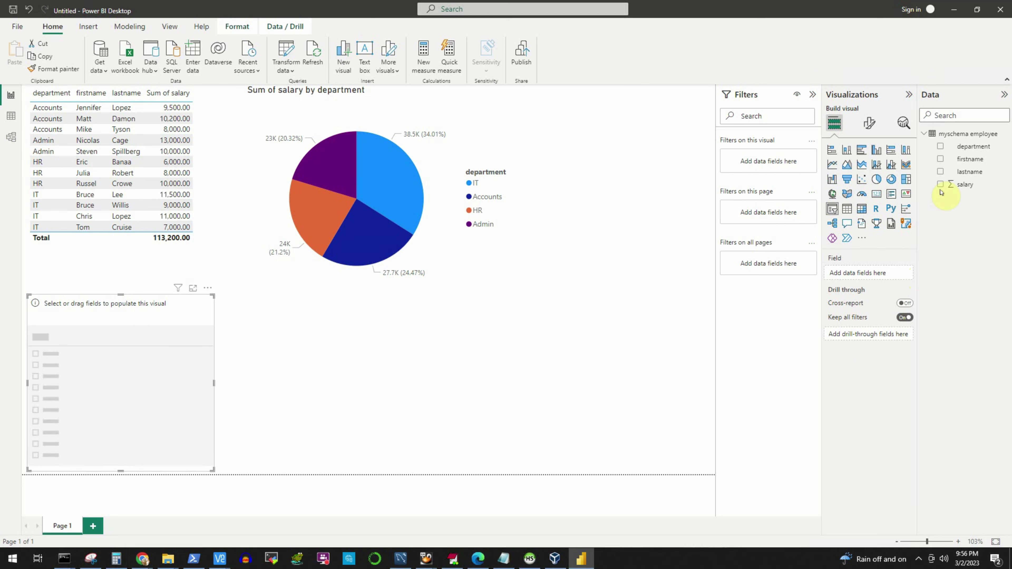
click(941, 147)
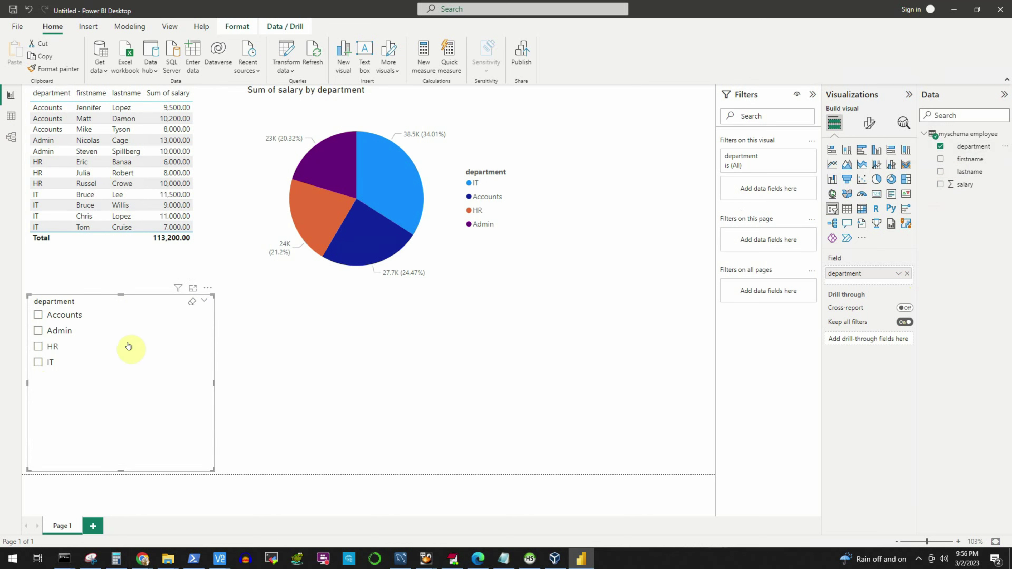
Filter the report to the Accounts and Admin departments with the department slicer.
click(39, 316)
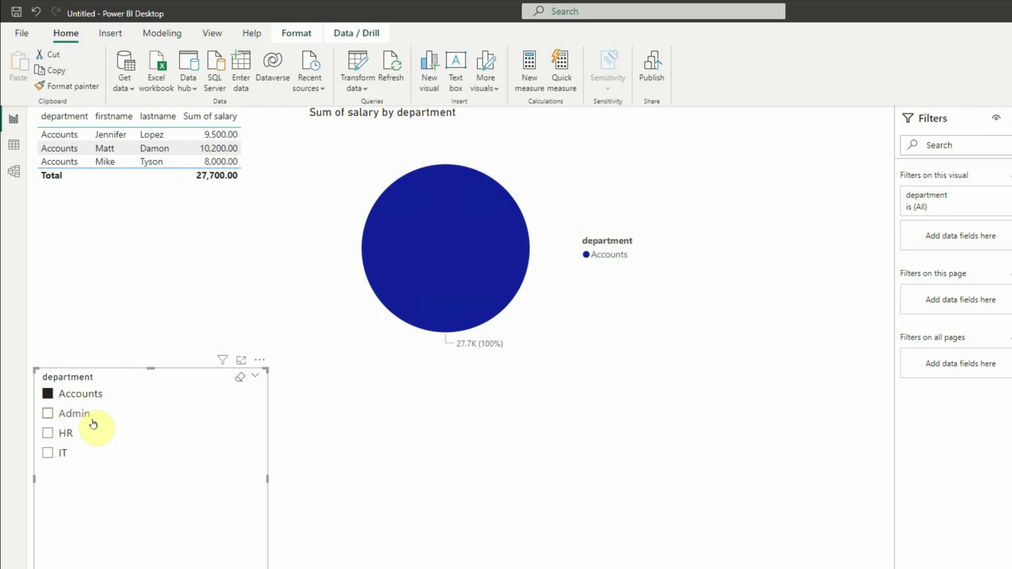
click(48, 414)
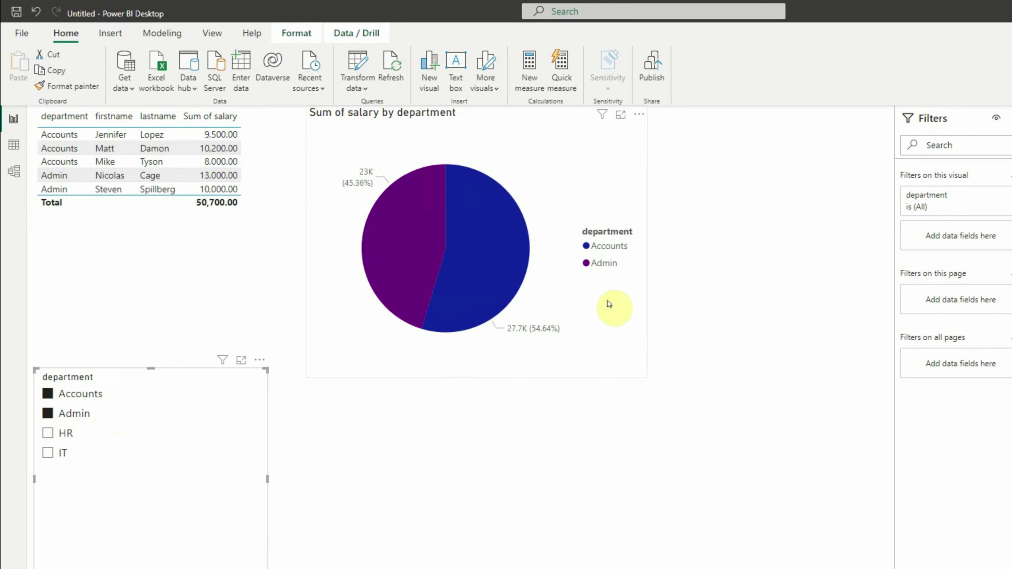
click(635, 484)
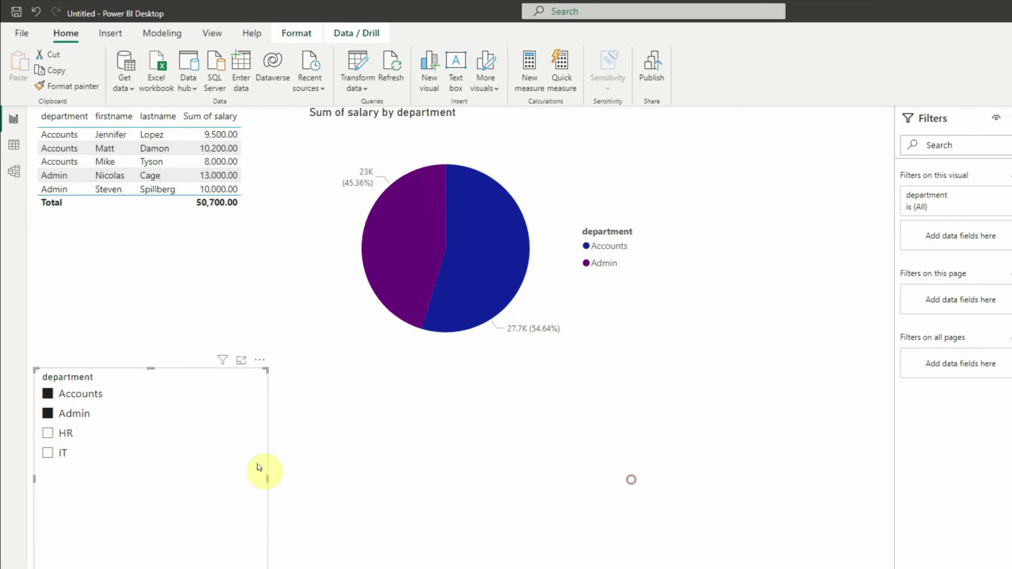
Shrink the pie chart toward the page's right edge, and place the compacted department slicer and the table side by side to its left.
click(470, 335)
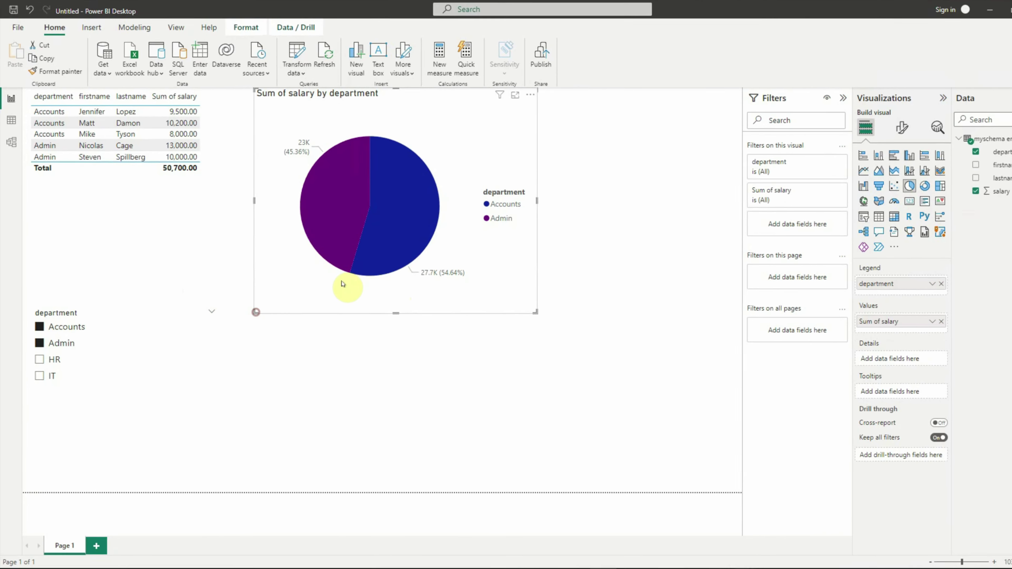
drag(480, 130, 678, 129)
drag(111, 132, 396, 131)
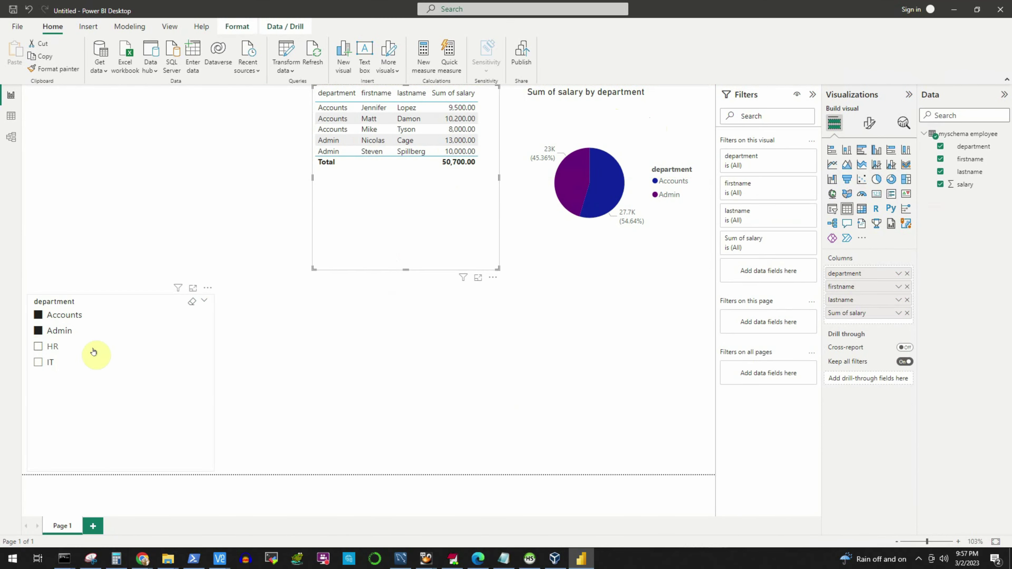
drag(92, 350, 102, 159)
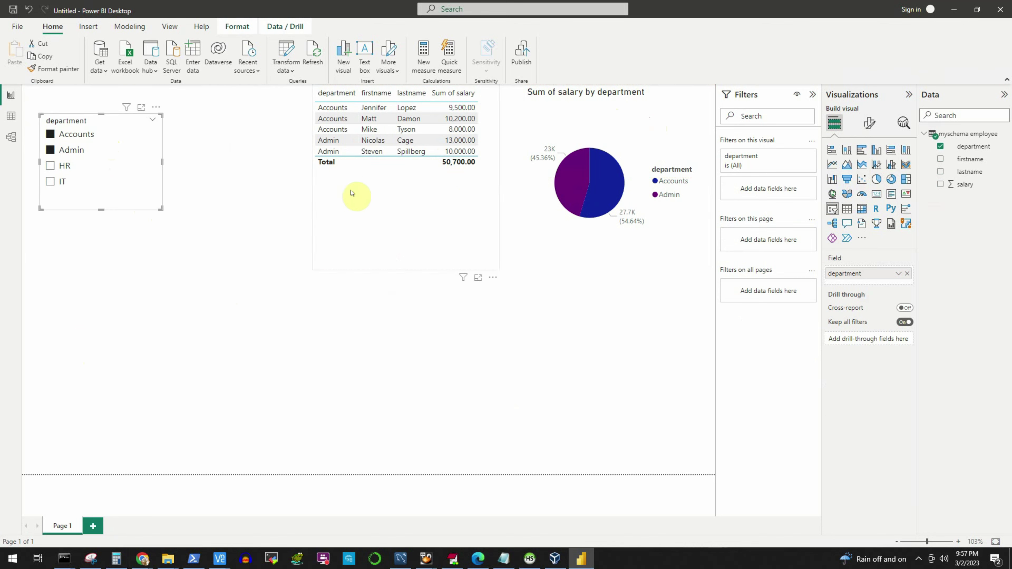
drag(350, 194, 255, 221)
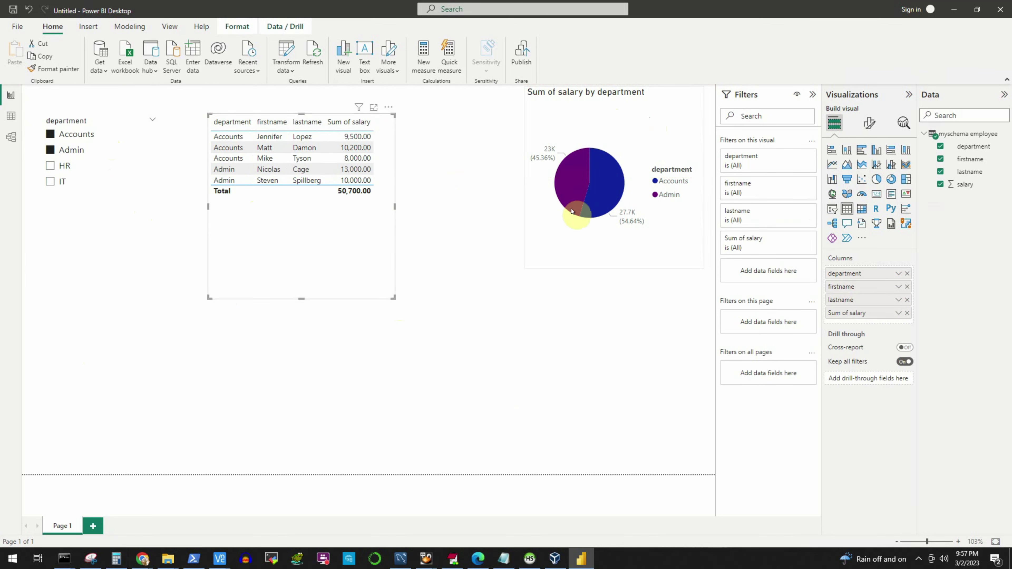
Line the pie chart up with the table's top edge and widen it to fill the space beside the table.
click(543, 247)
drag(544, 247, 538, 271)
drag(519, 209, 398, 199)
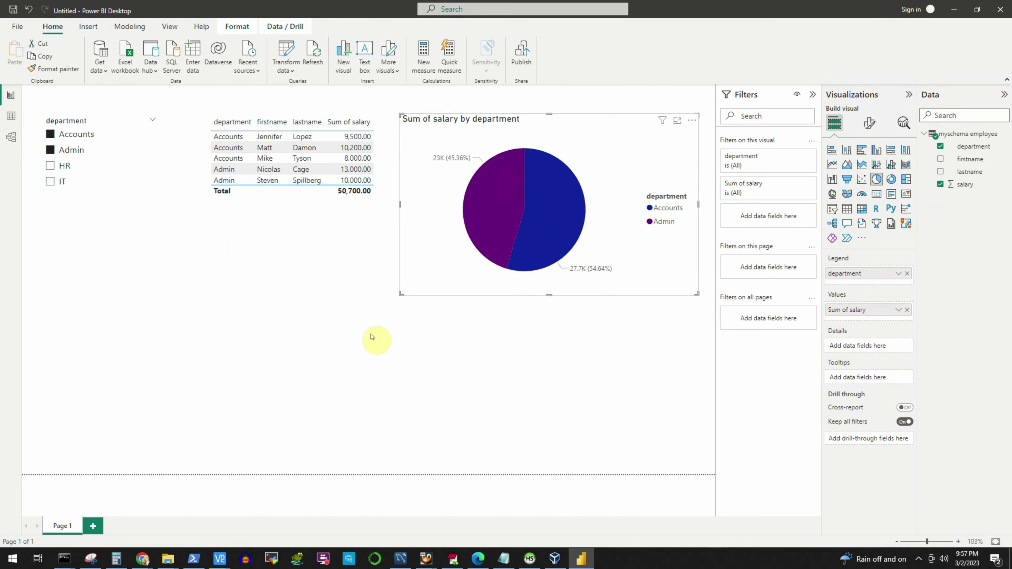
Add a ribbon chart across the lower part of the page with lastname on the X-axis and salary on the Y-axis.
click(319, 324)
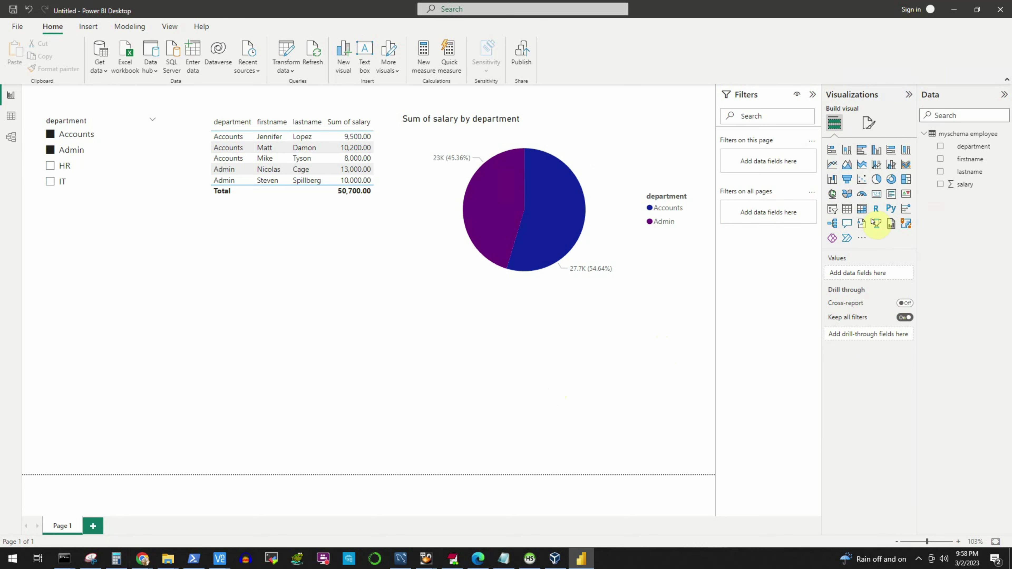
click(904, 167)
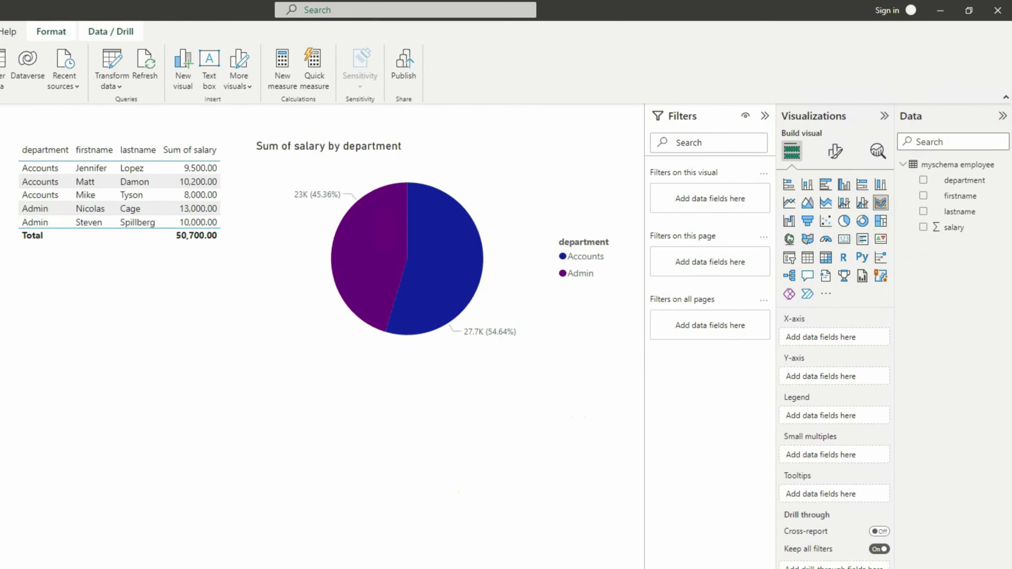
drag(270, 381, 699, 397)
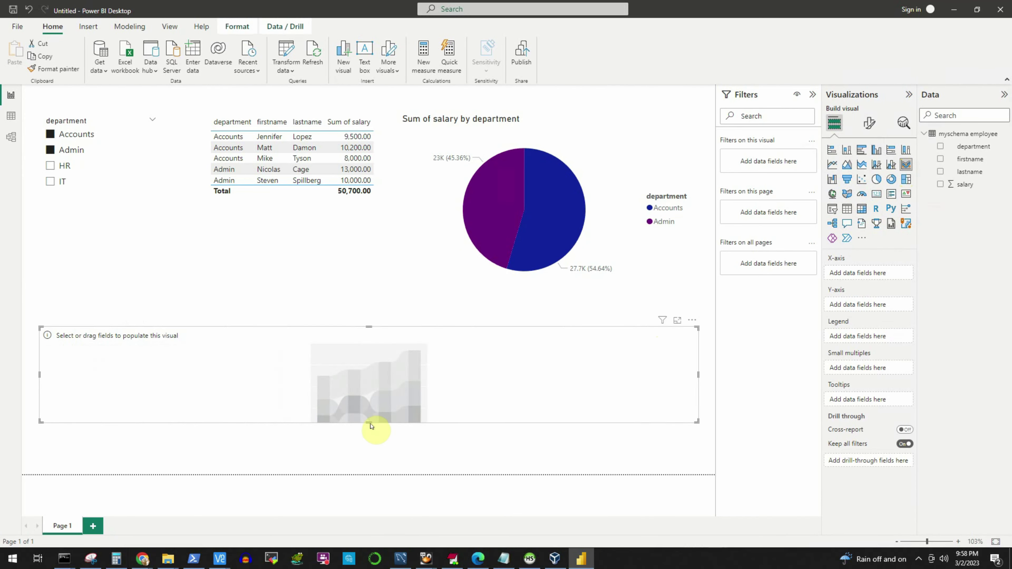
drag(369, 422, 365, 449)
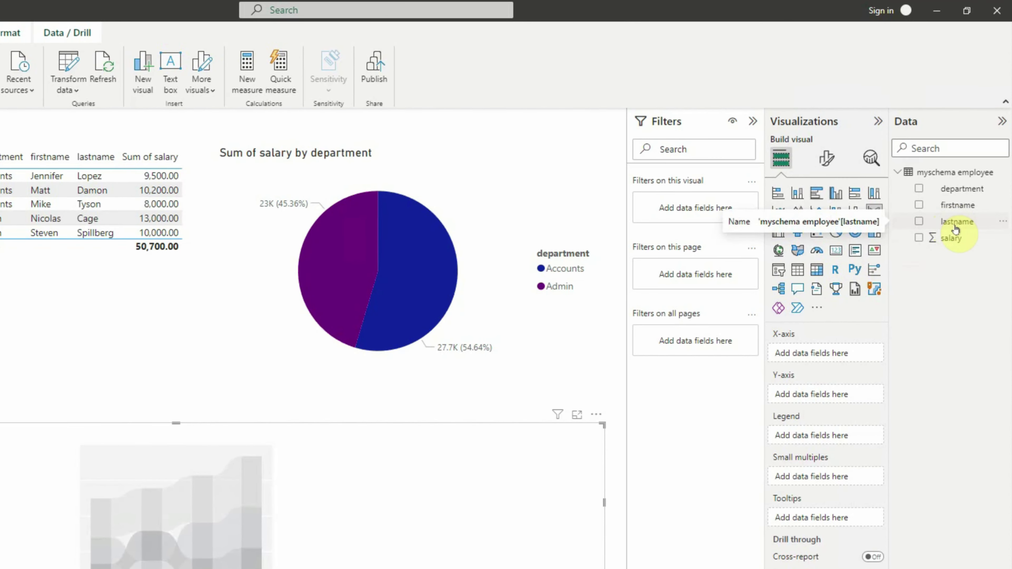
drag(950, 226, 323, 509)
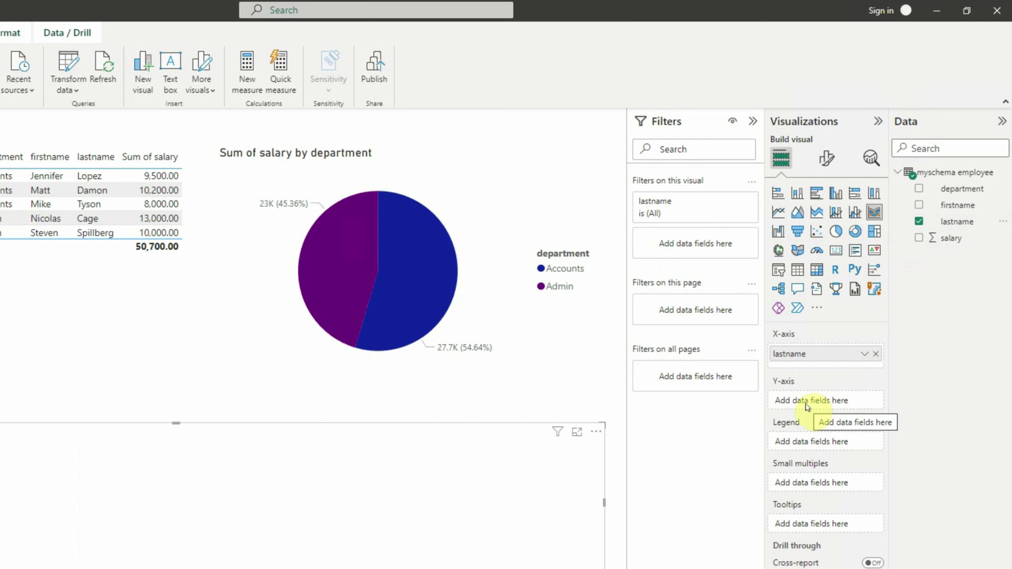
drag(941, 245, 817, 400)
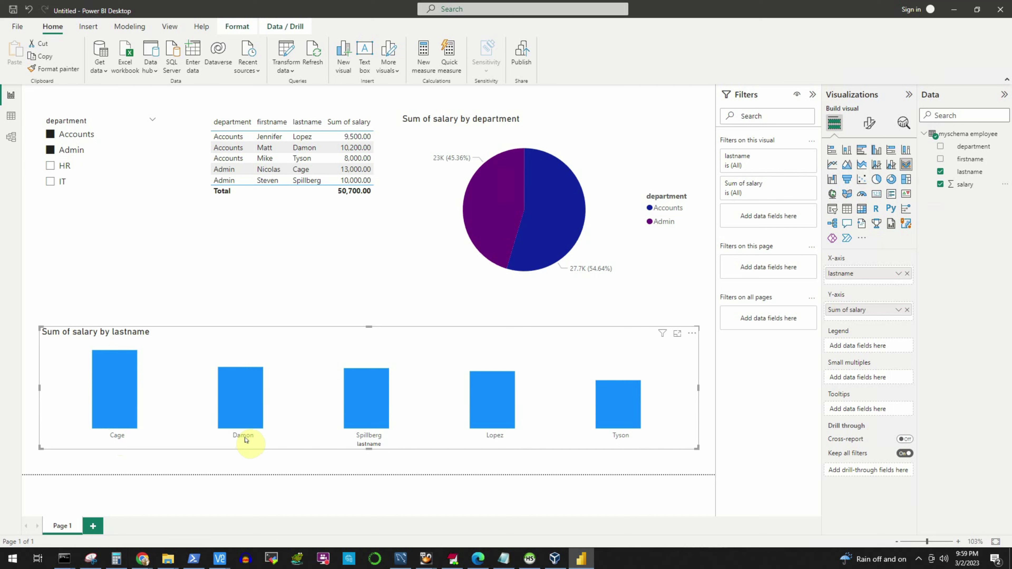
Clear the Accounts and Admin selections in the department slicer.
mouse_move(248, 416)
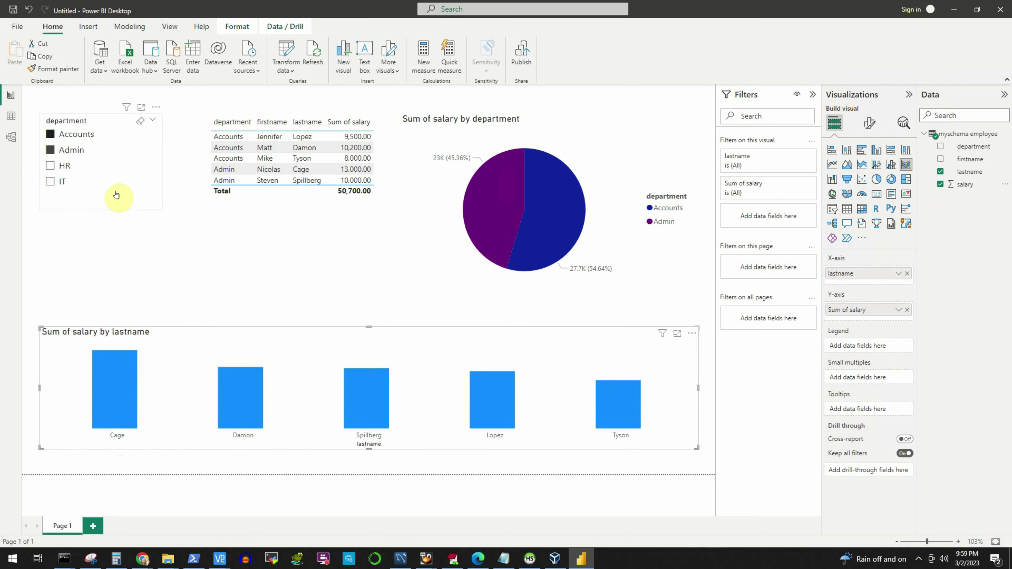
click(50, 135)
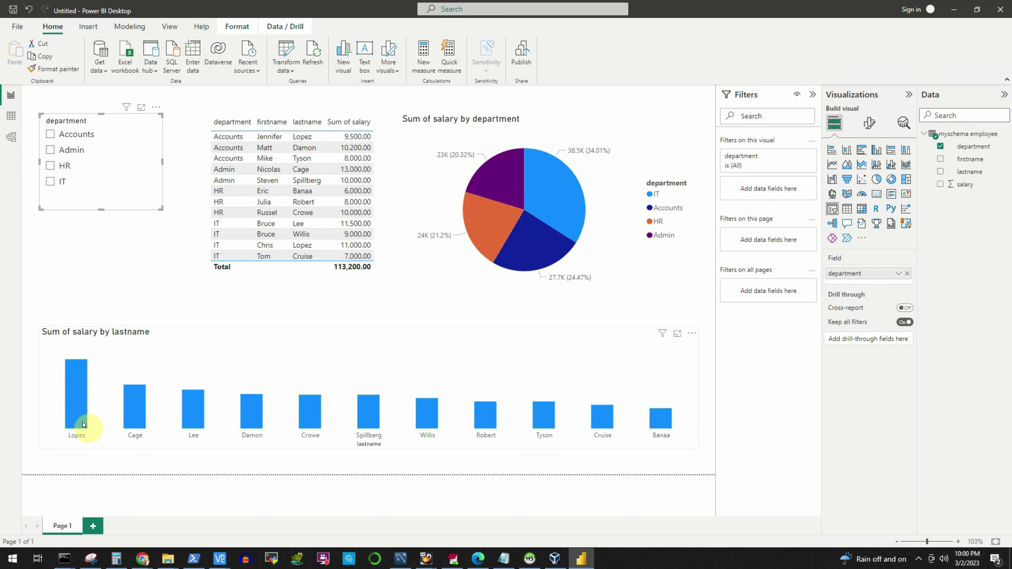
Add a new calculated column to the myschema employee table.
mouse_move(76, 364)
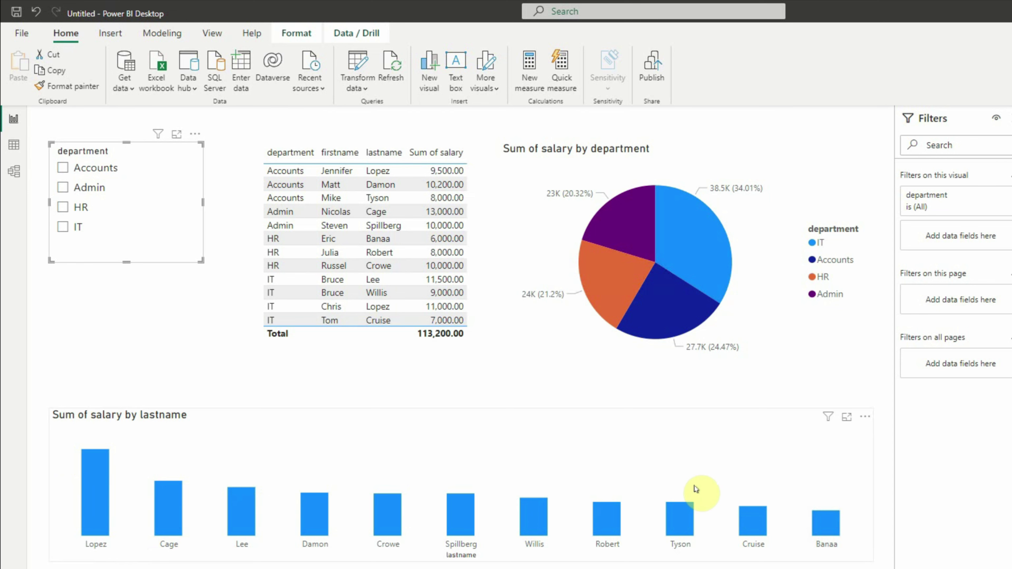
click(581, 395)
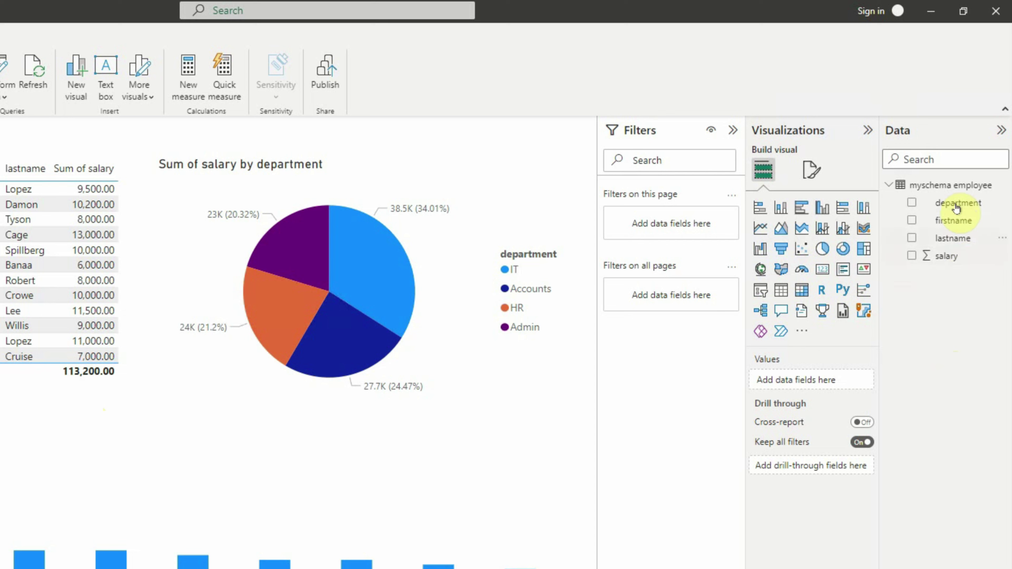
click(1002, 190)
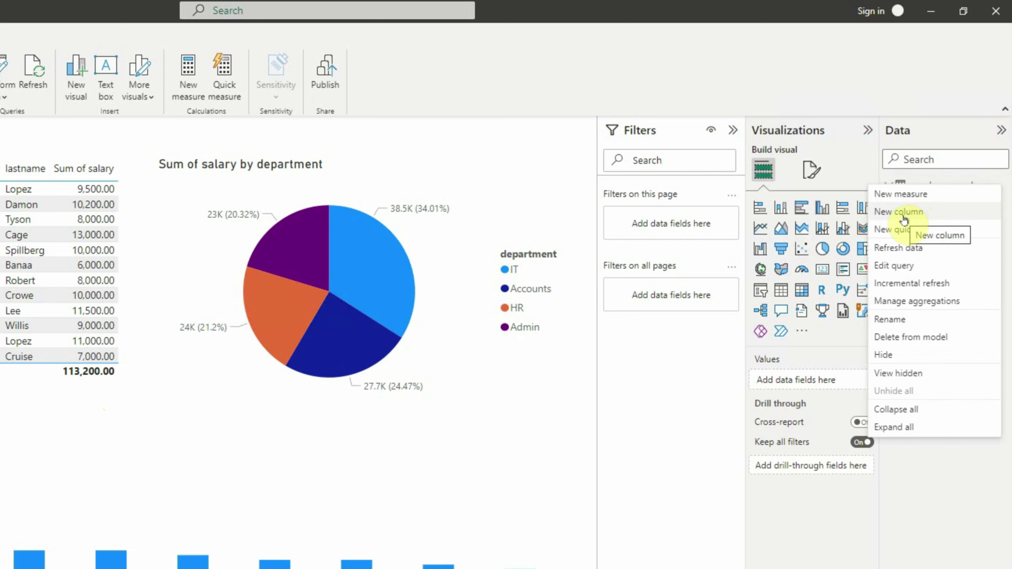
key(Escape)
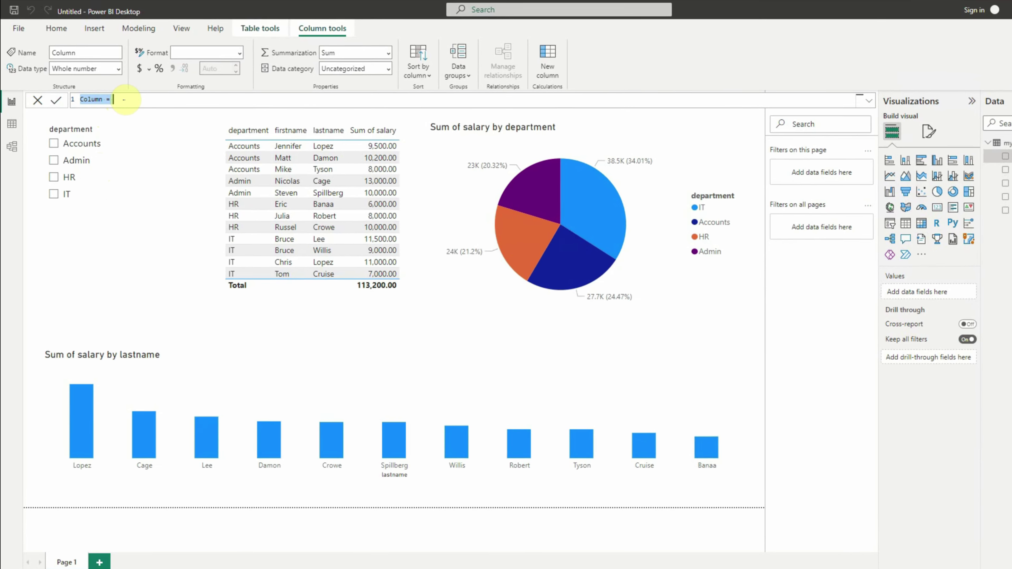
Define the new column as FullName = 'myschema employee'[firstname] & " " & 'myschema employee'[lastname].
text(FullName)
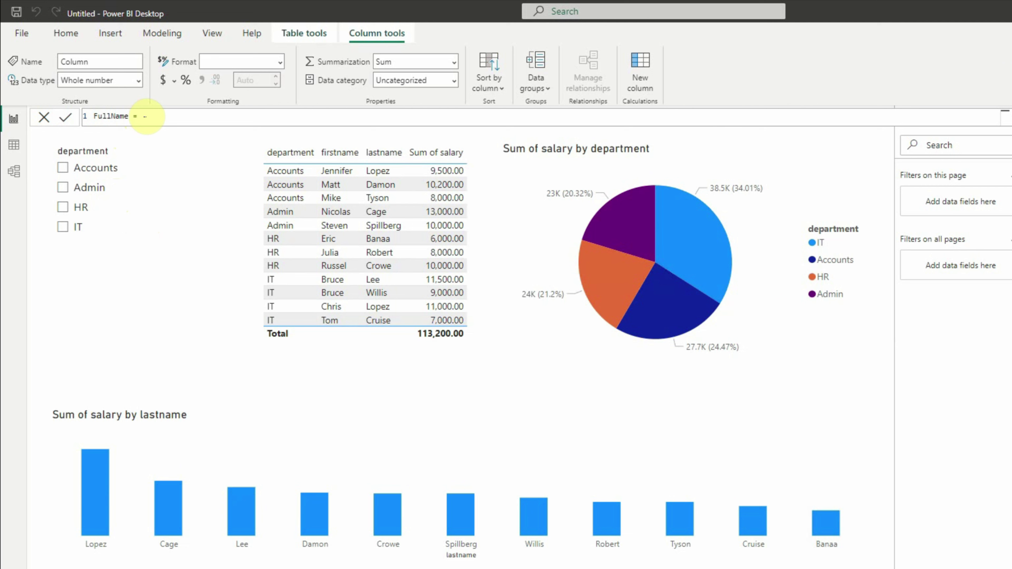
text( = 'myschema employee'[firstname])
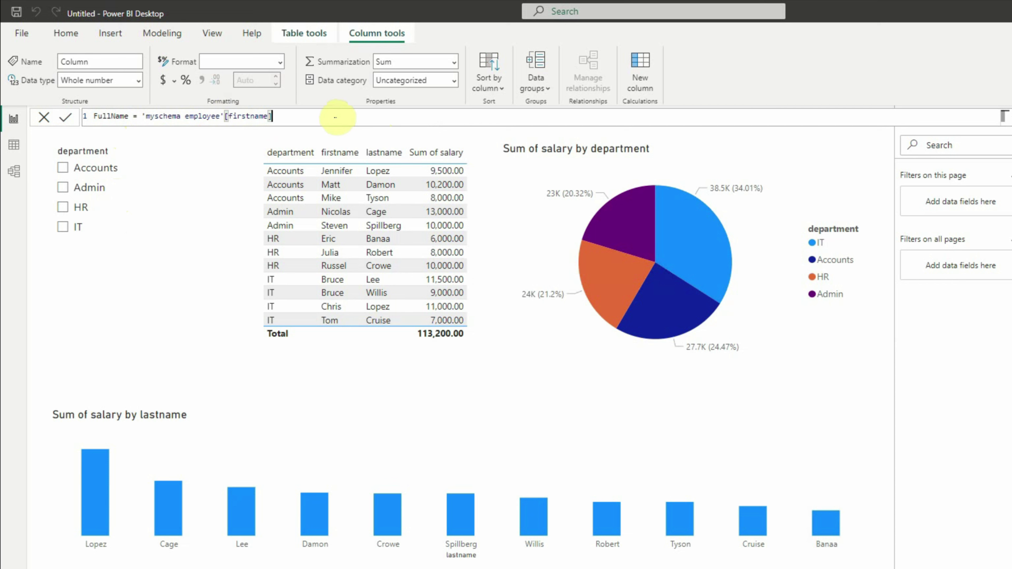
text(& " " &)
text(las)
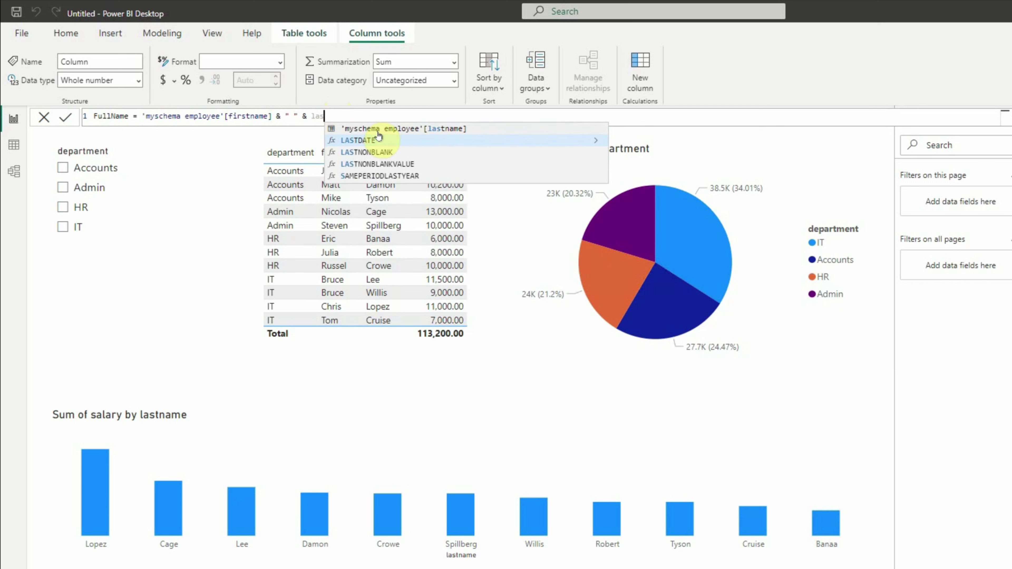
click(396, 130)
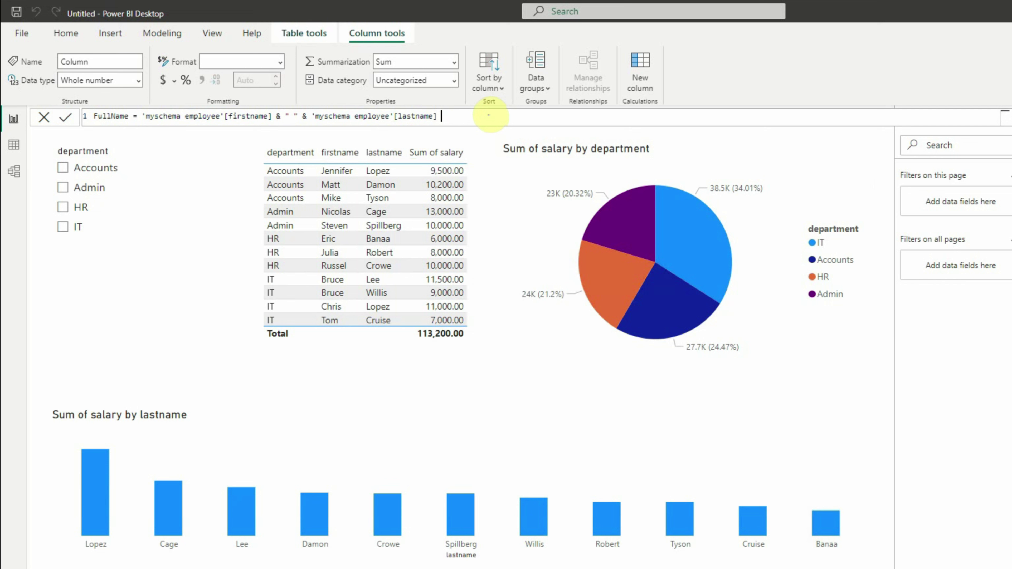
click(139, 83)
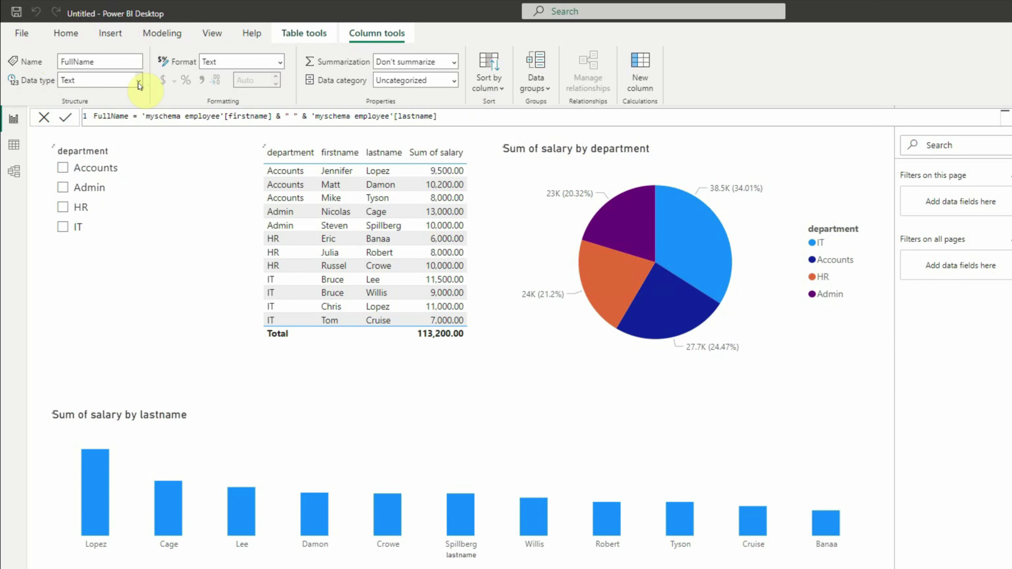
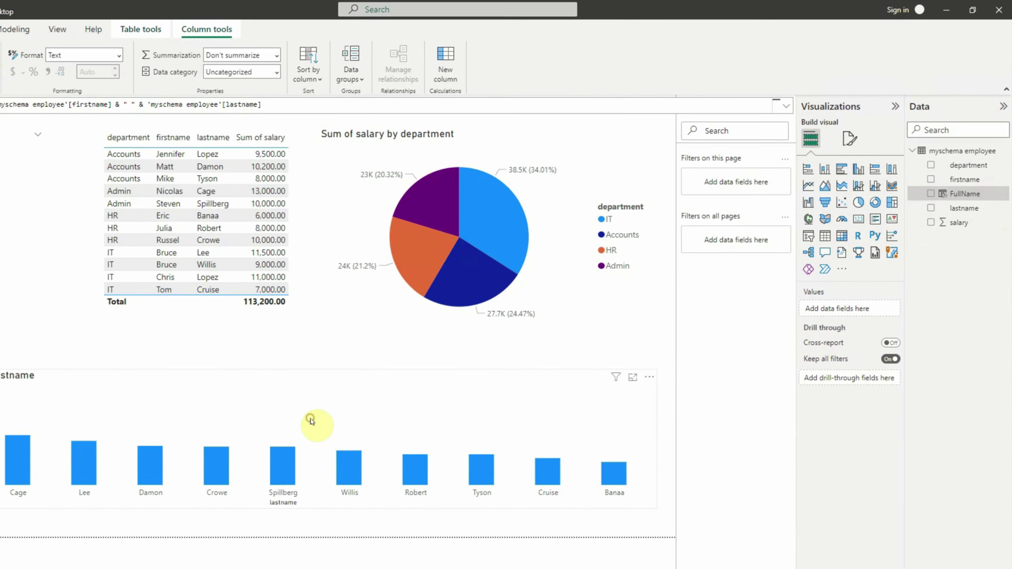
Replace lastname with FullName on the X-axis of the ribbon chart.
click(311, 419)
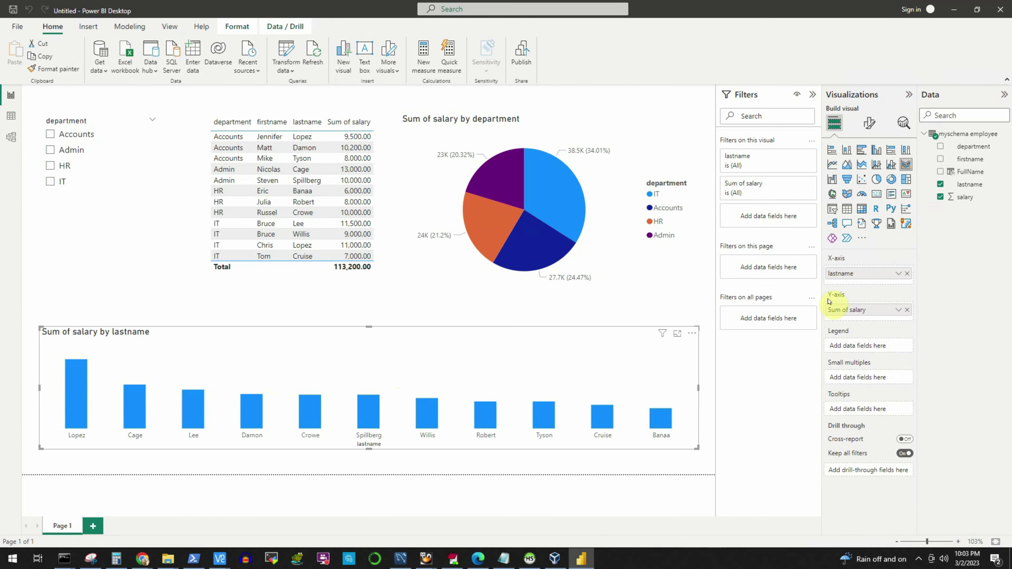
click(906, 275)
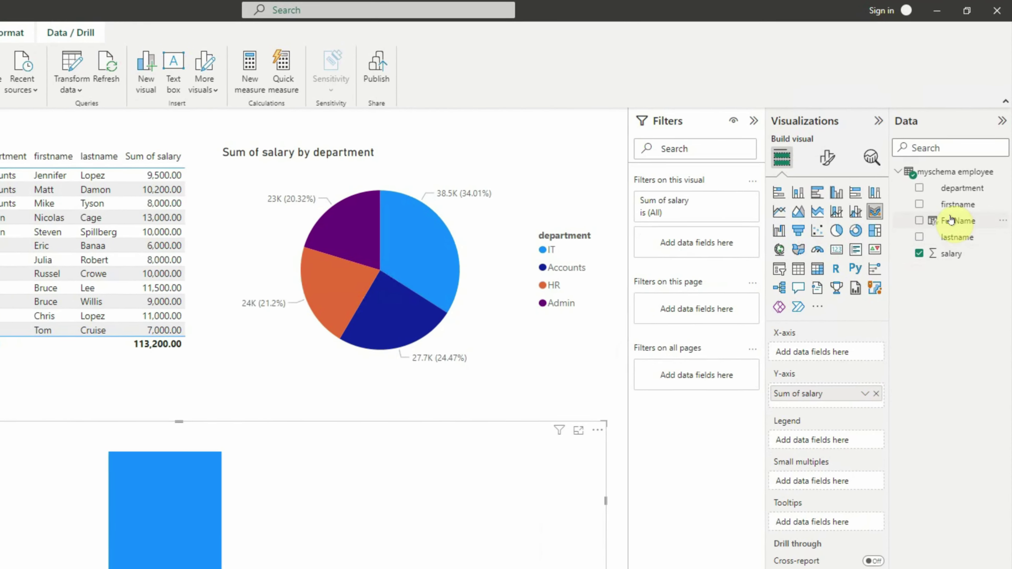
drag(951, 220, 812, 353)
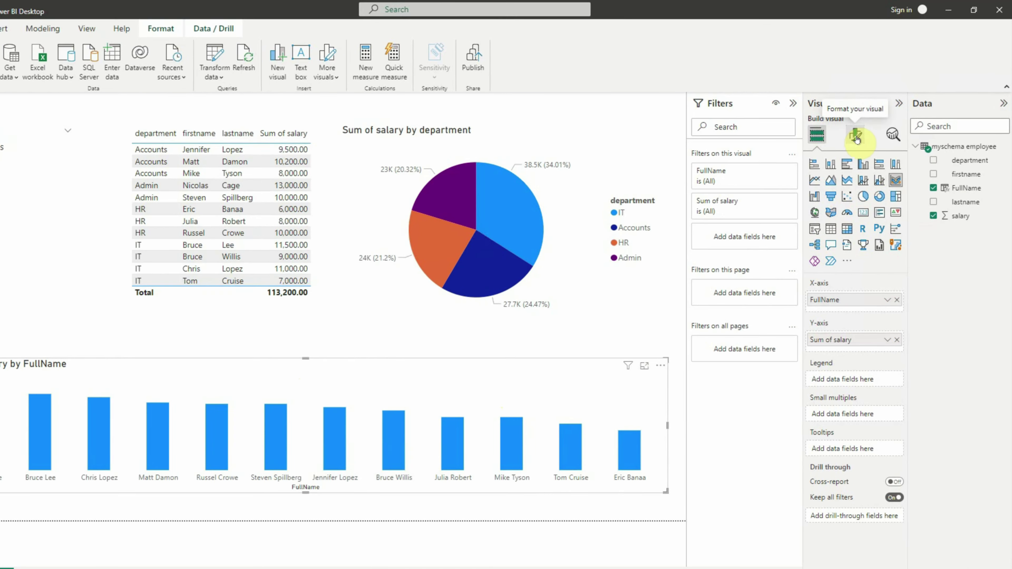
Turn on data labels for the ribbon chart and set their position to Inside end.
click(856, 136)
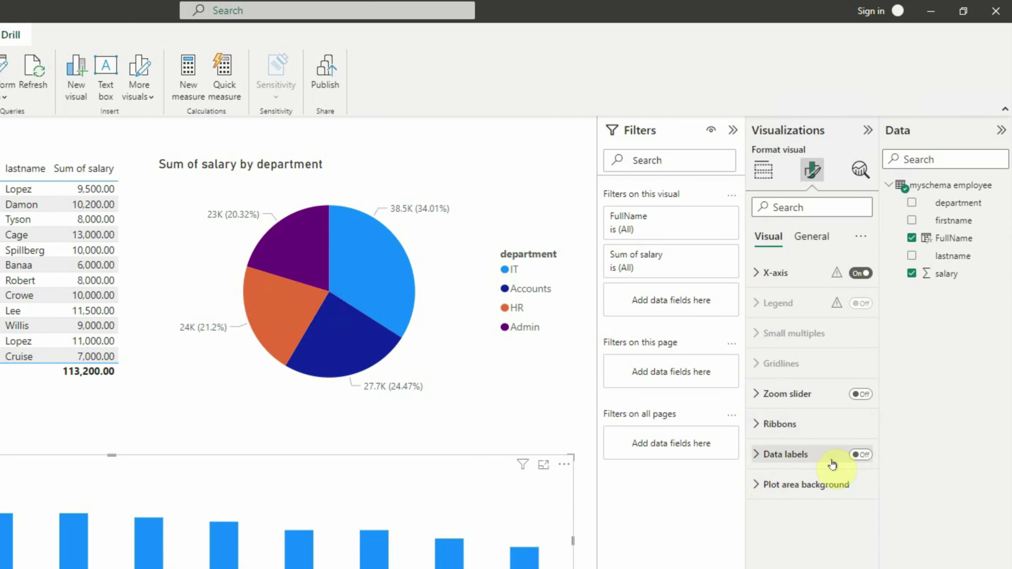
click(861, 455)
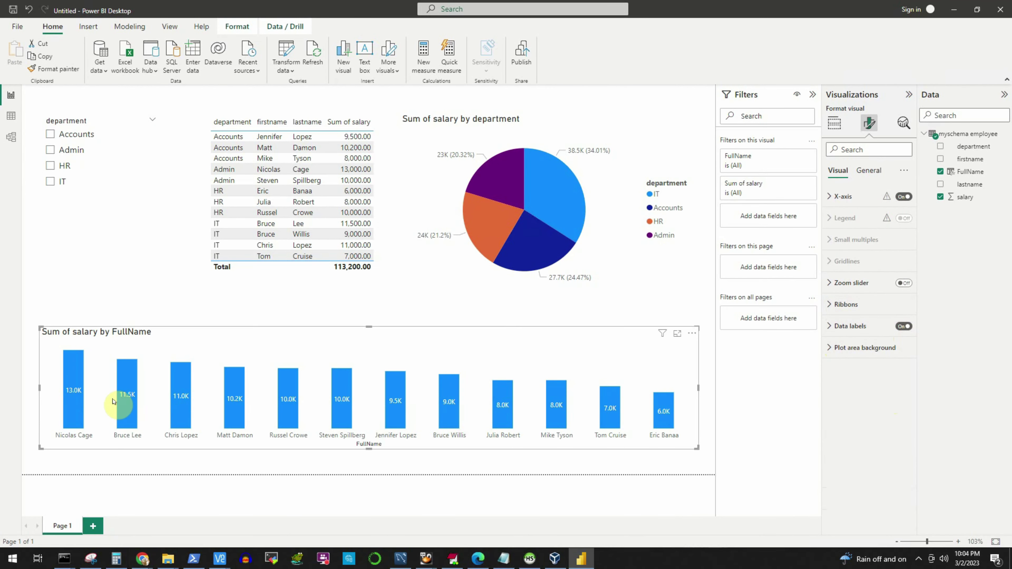
click(831, 328)
scroll(885, 434, down, 1)
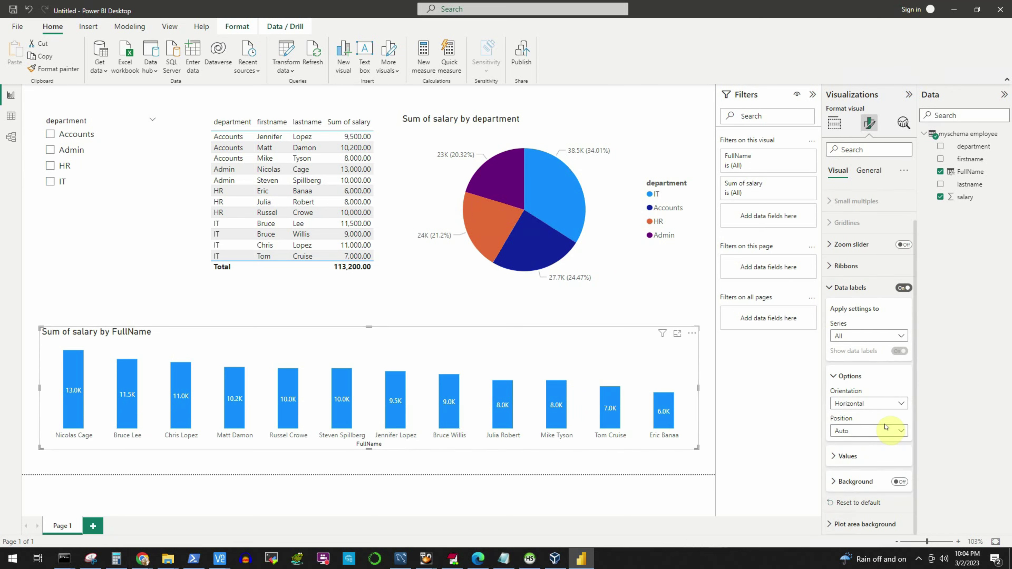
click(864, 432)
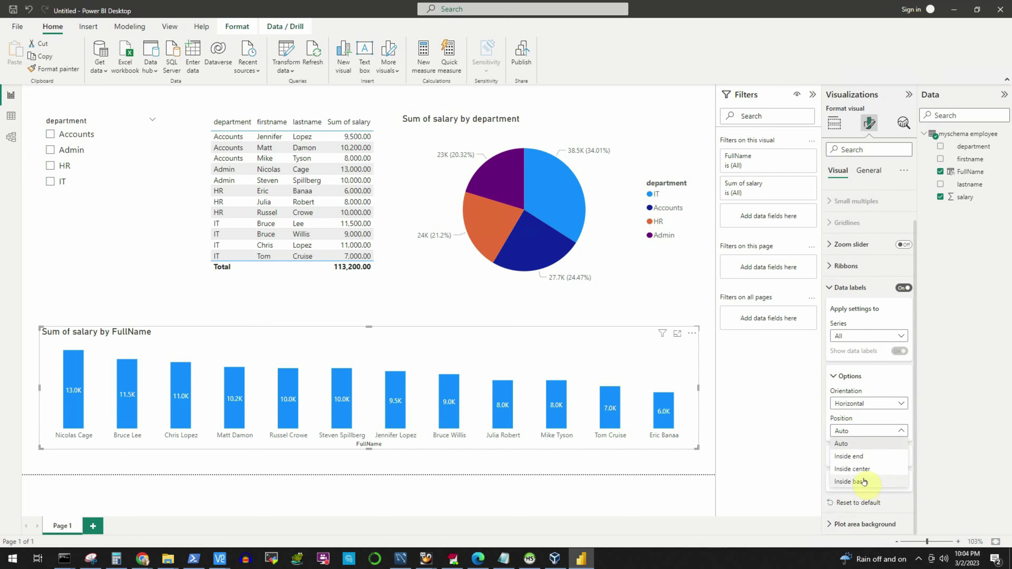
click(865, 457)
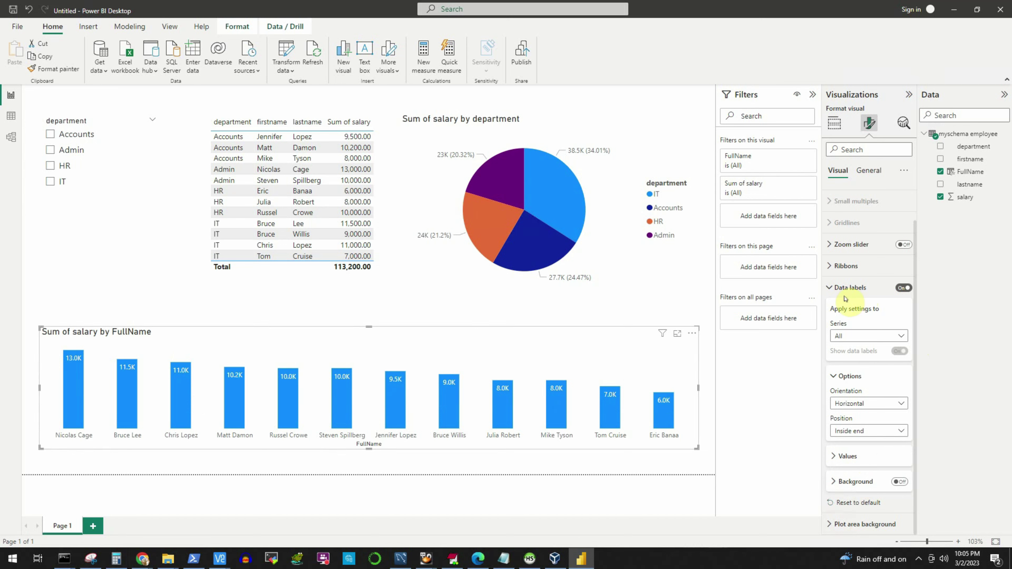
click(830, 288)
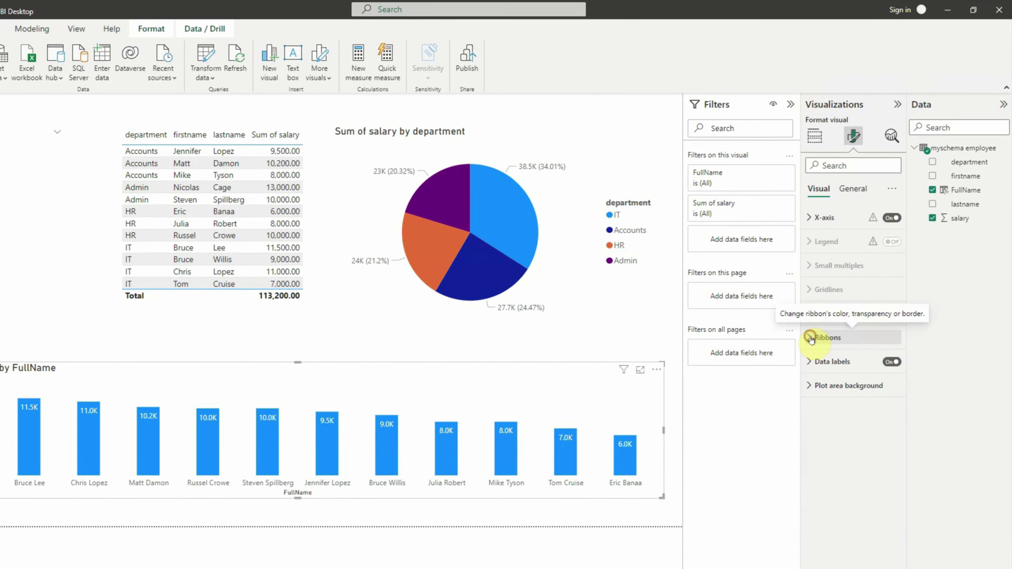
Open conditional formatting for the ribbons' default color and set its format style to Rules.
click(810, 338)
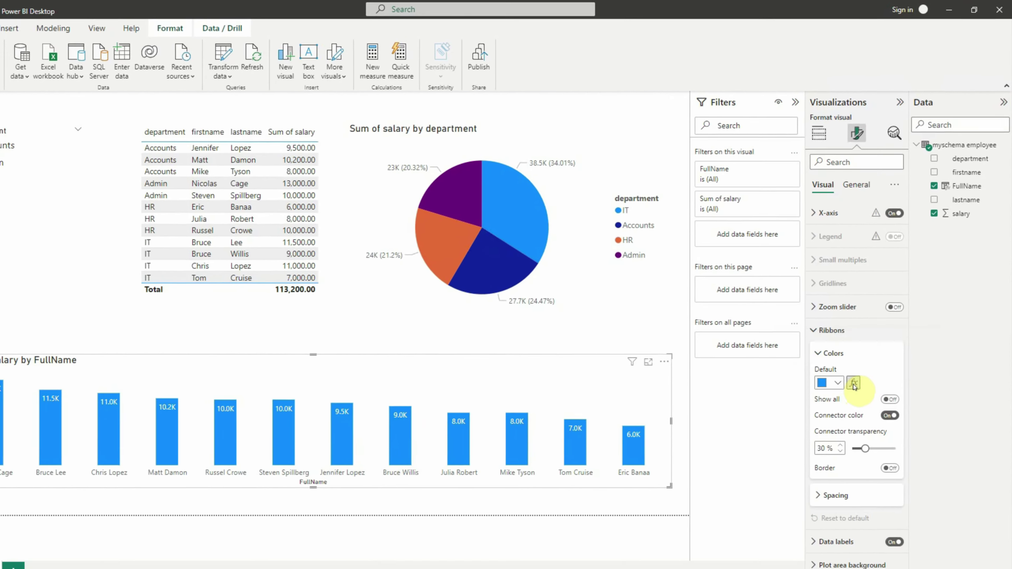
click(853, 383)
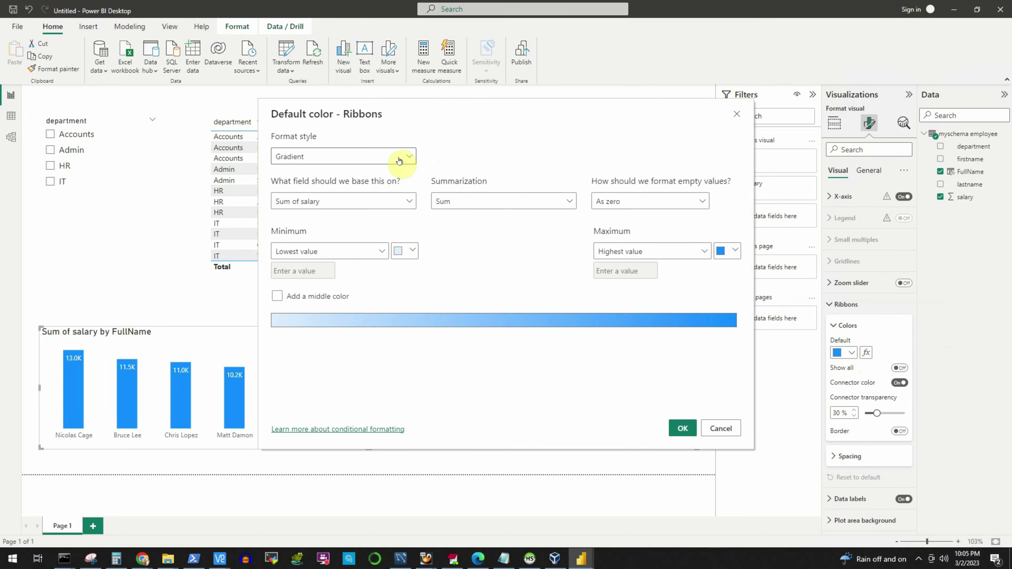
click(336, 158)
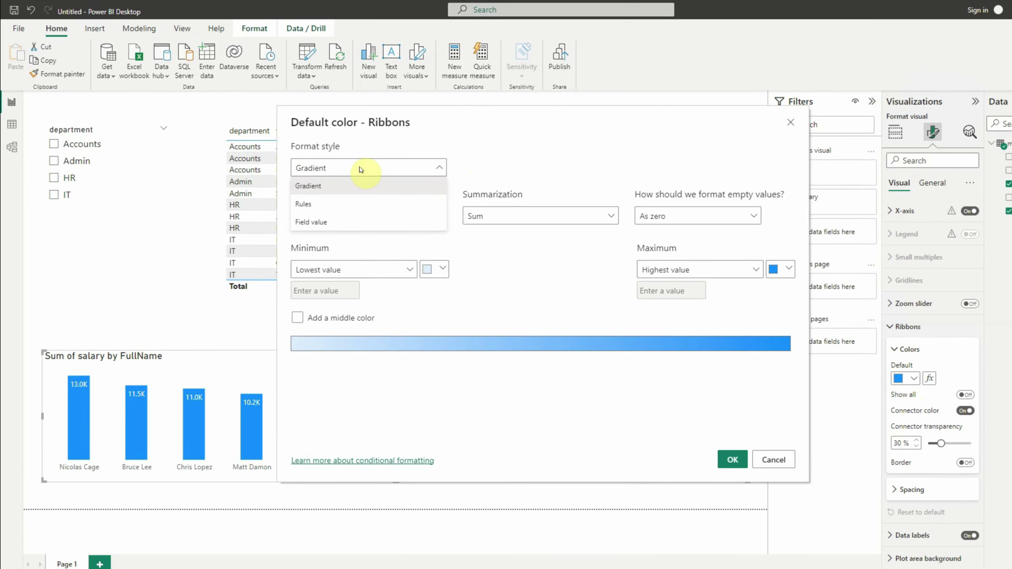
click(305, 203)
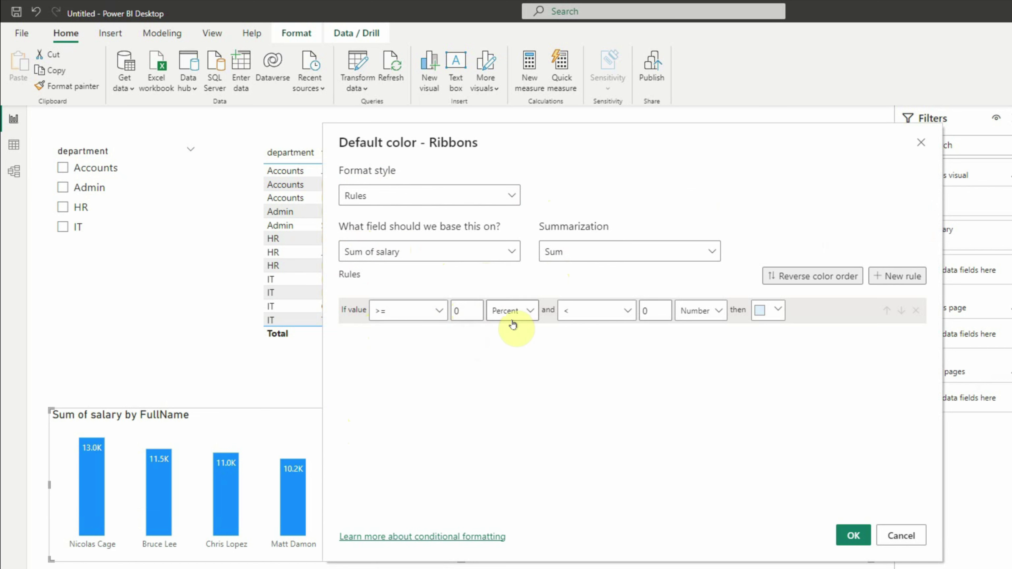
Set the first color rule to blue for salary sums from 0 to below 8000, with both limits as numbers.
click(527, 315)
click(517, 333)
click(655, 310)
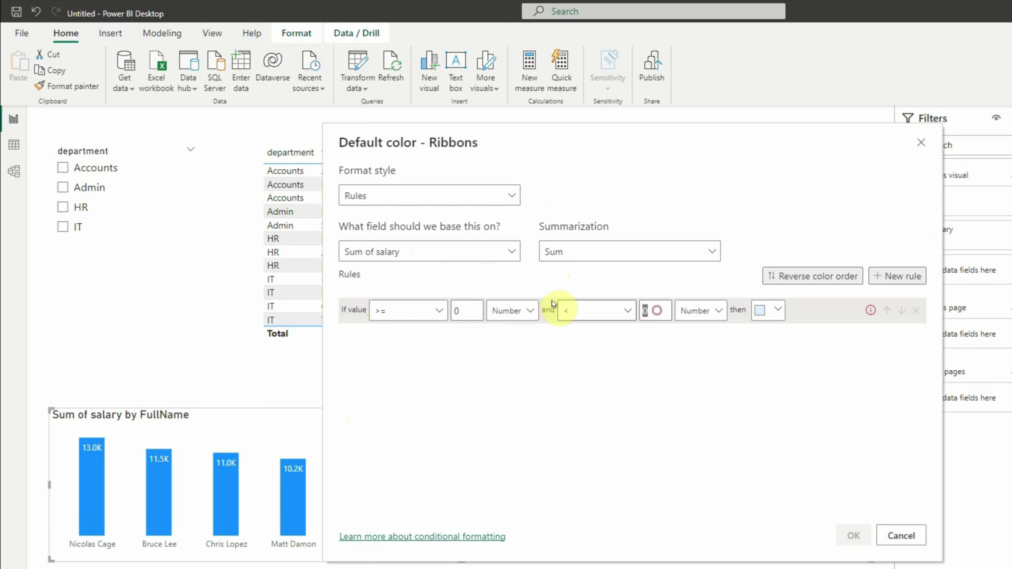
text(8000)
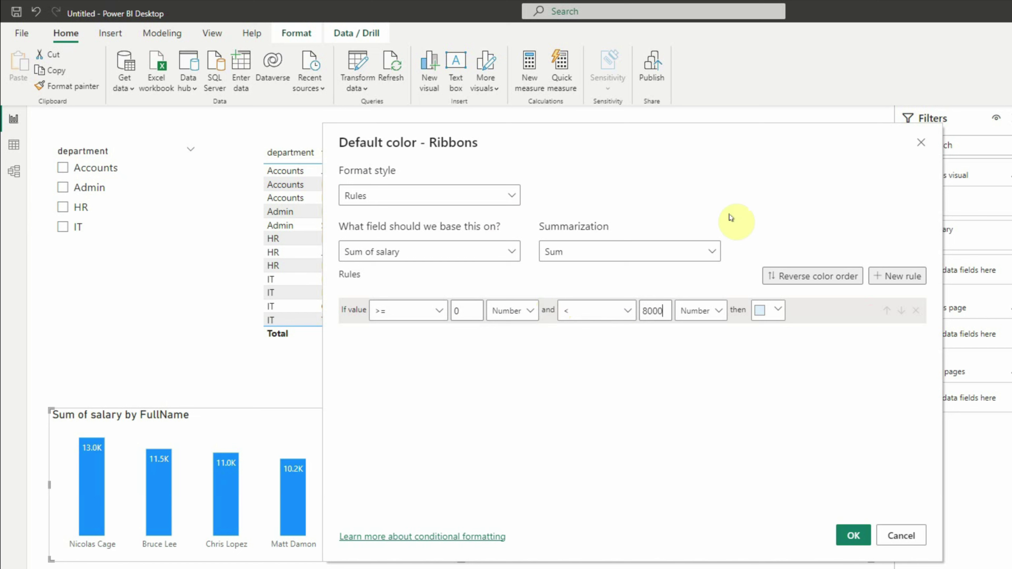
click(774, 310)
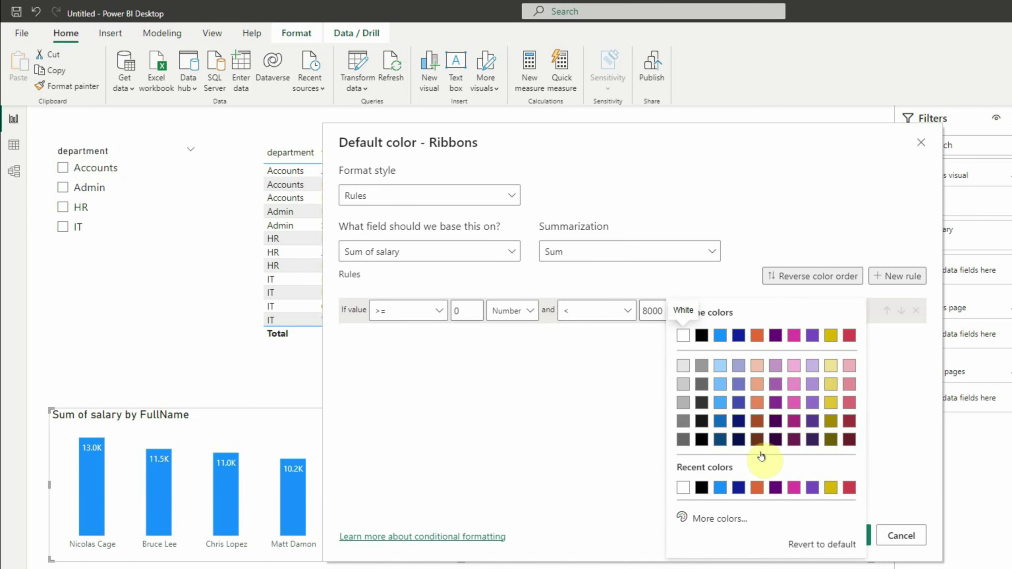
click(720, 487)
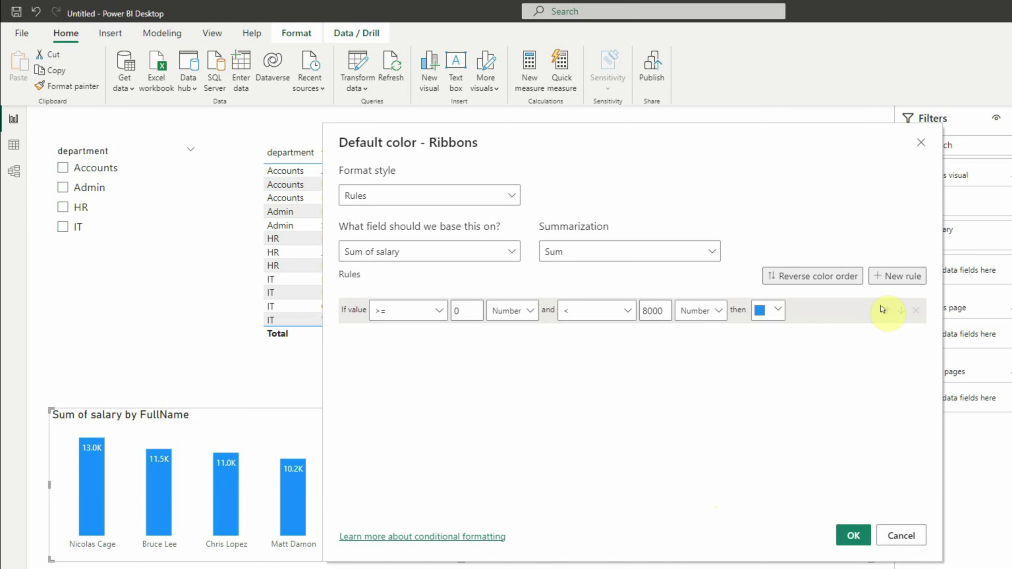
Add a second color rule for salary sums from 8000 to below 10000, with both limits as numbers.
click(901, 279)
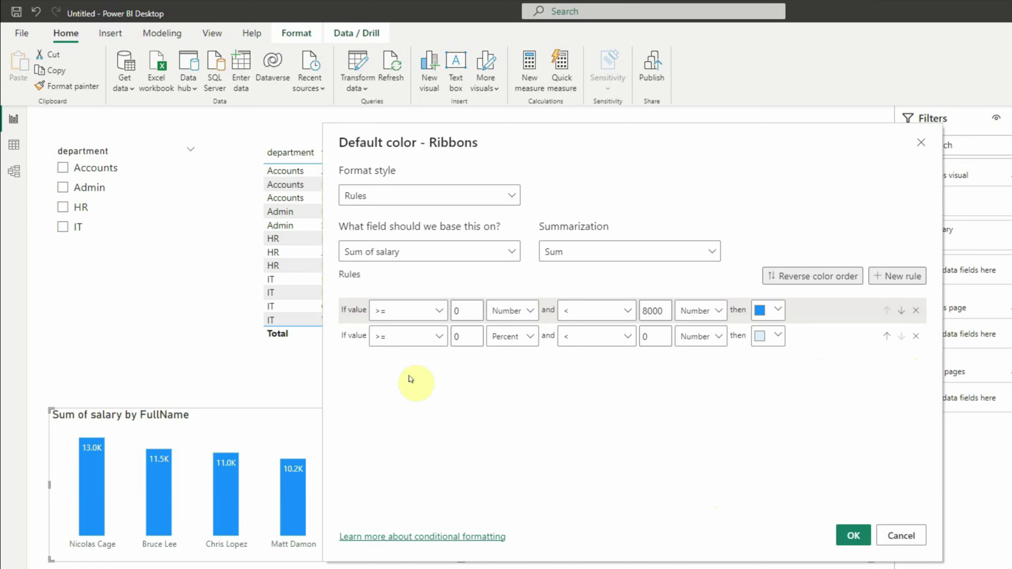
double_click(462, 337)
text(8)
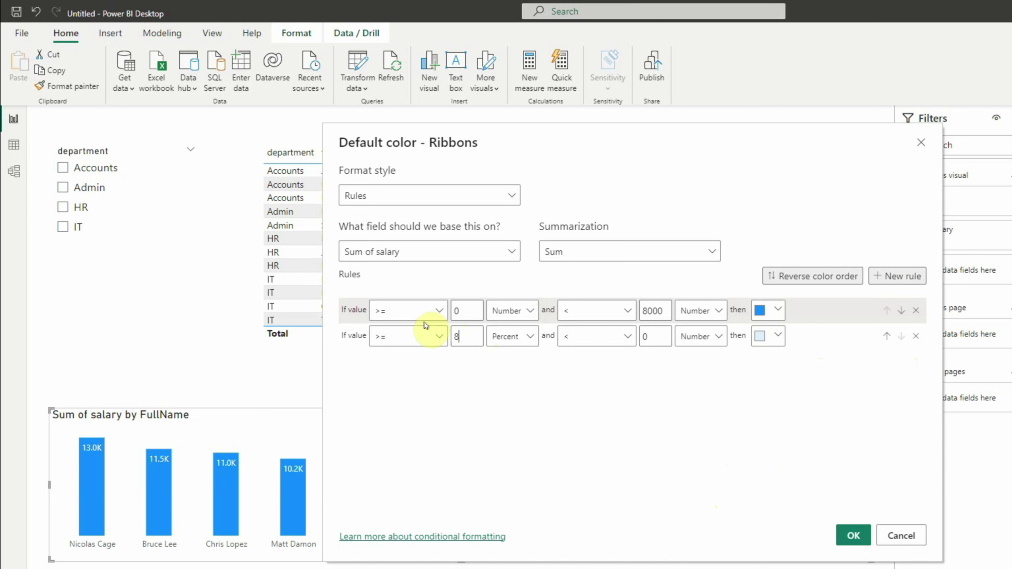
text(000)
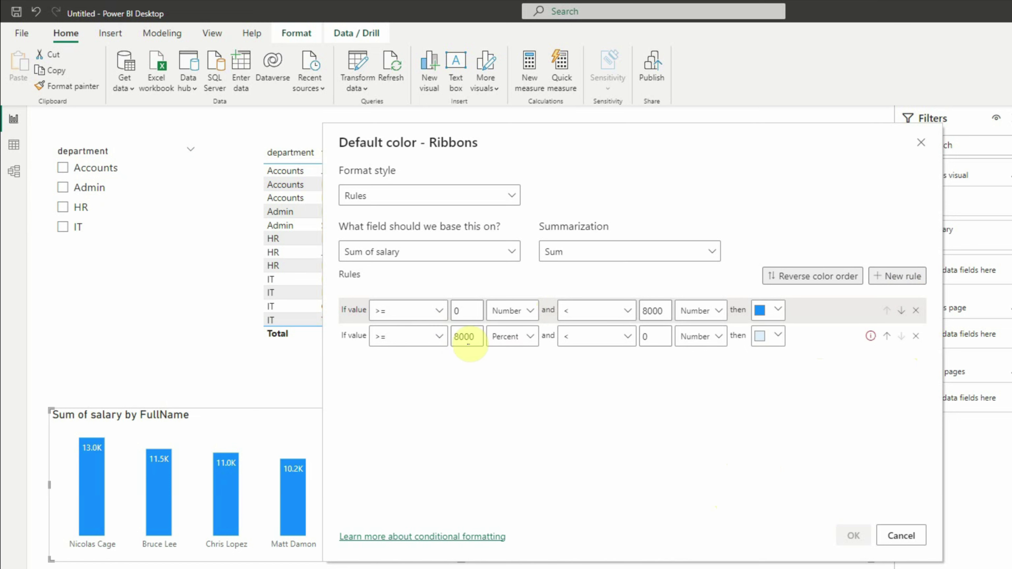
click(514, 337)
click(514, 356)
click(637, 341)
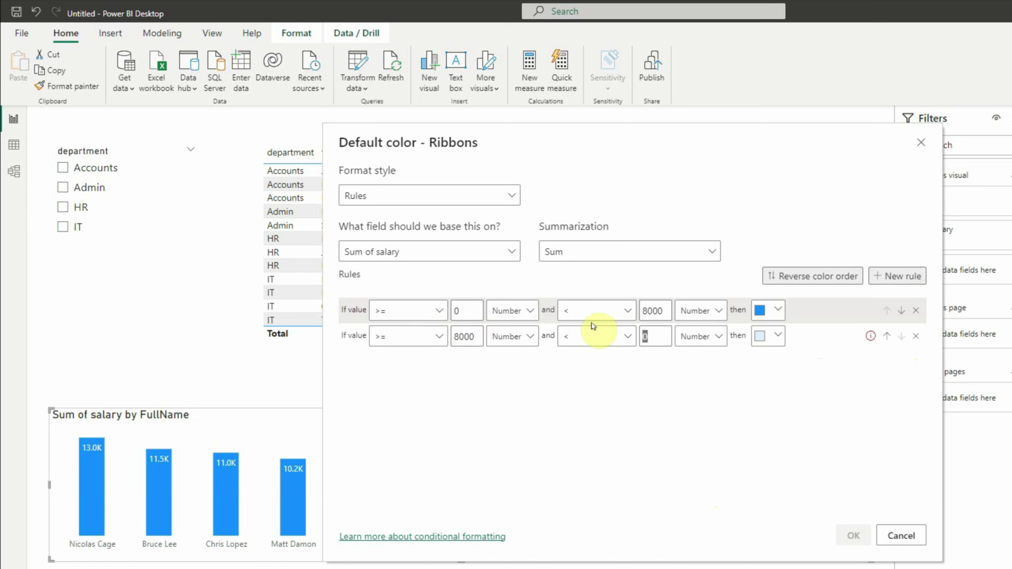
text(10000)
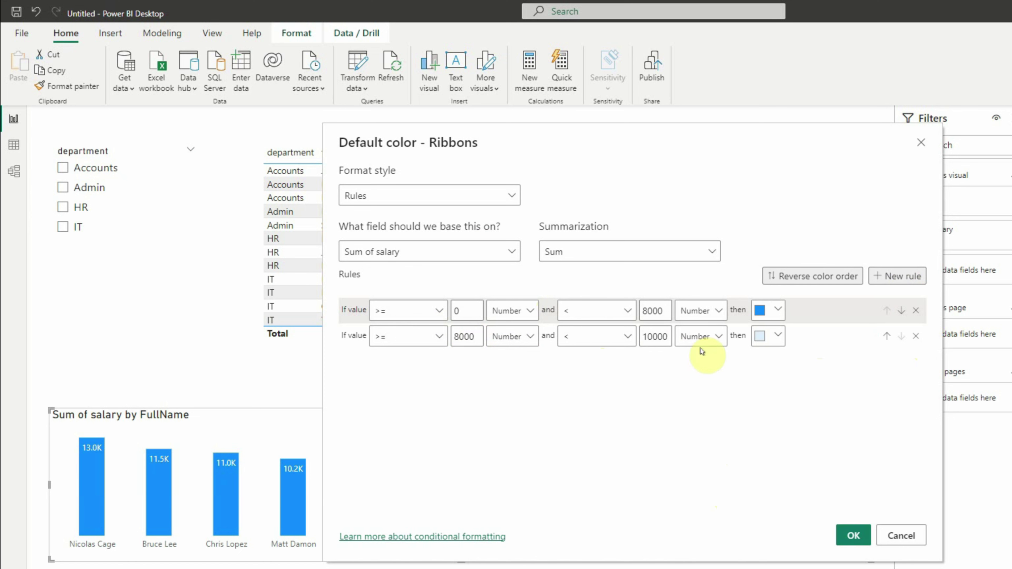
Set the color of the second rule (8000 to below 10000) to the custom bright green #84FF00.
click(777, 337)
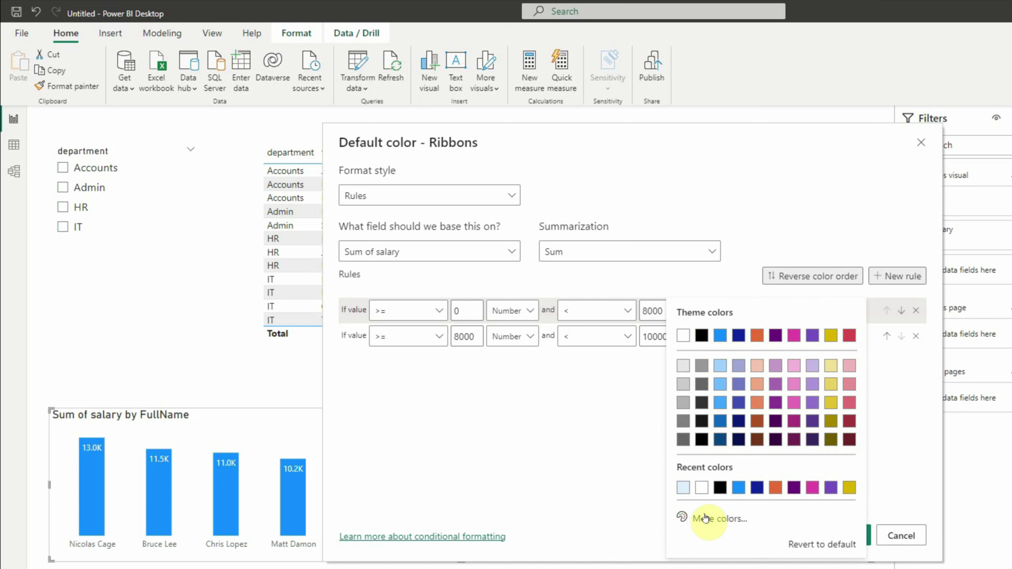
click(716, 523)
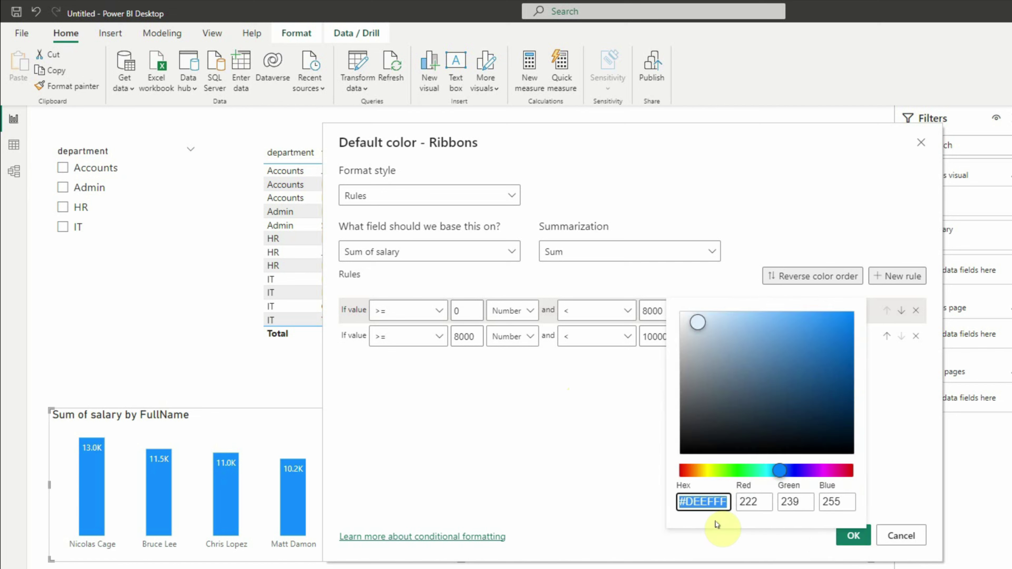
drag(779, 478, 724, 476)
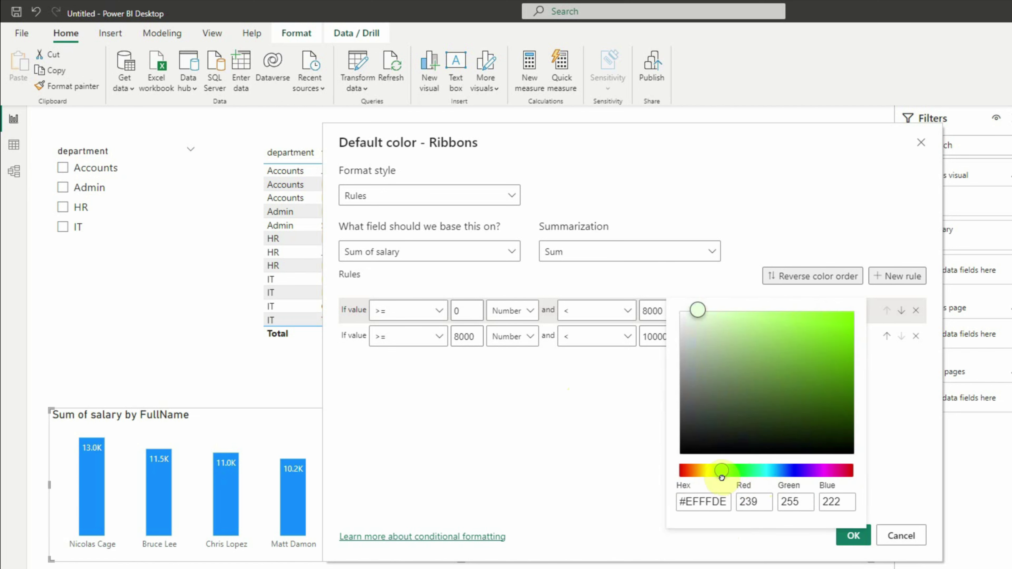
drag(791, 315, 856, 315)
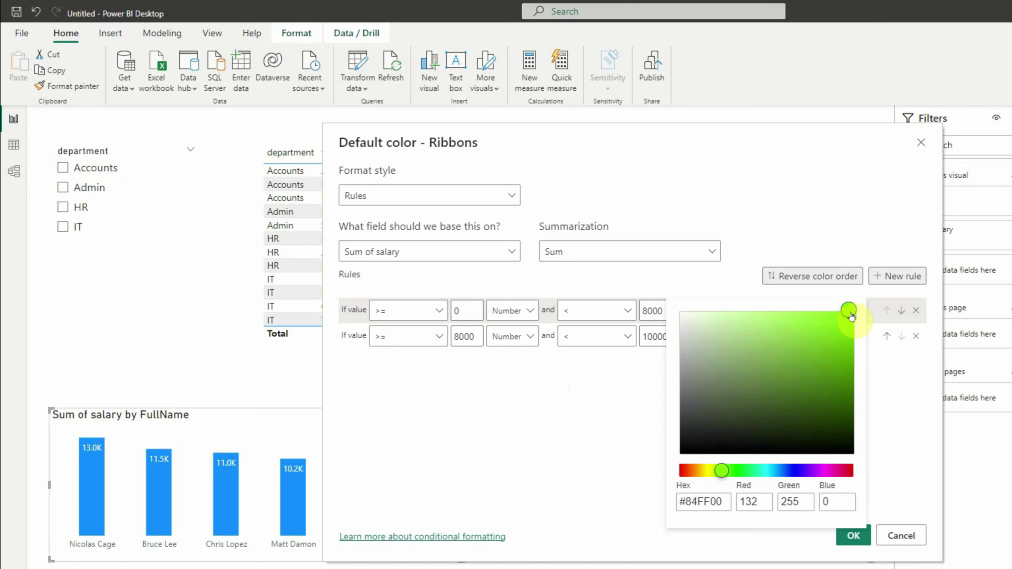
drag(851, 316, 857, 313)
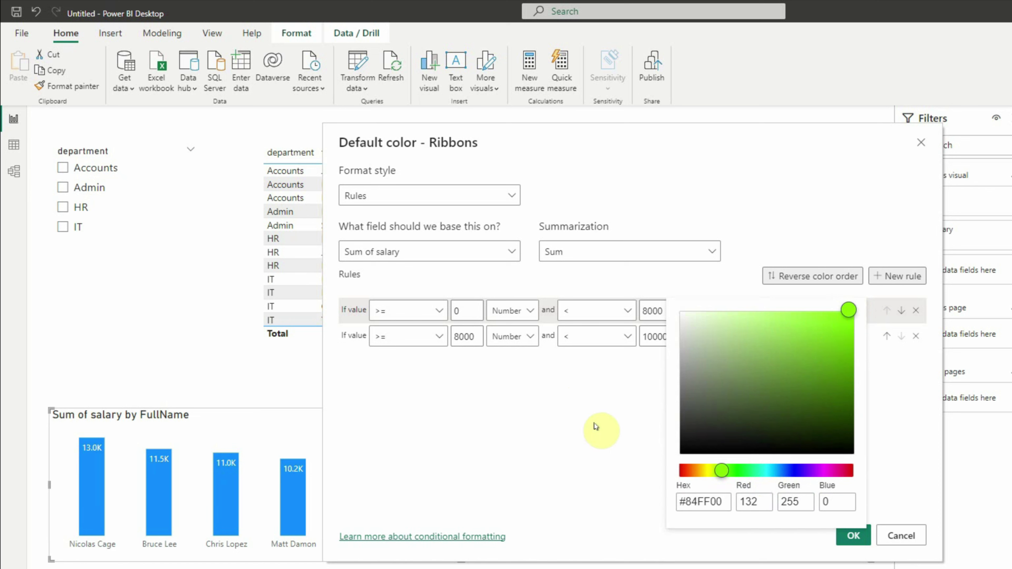
click(595, 426)
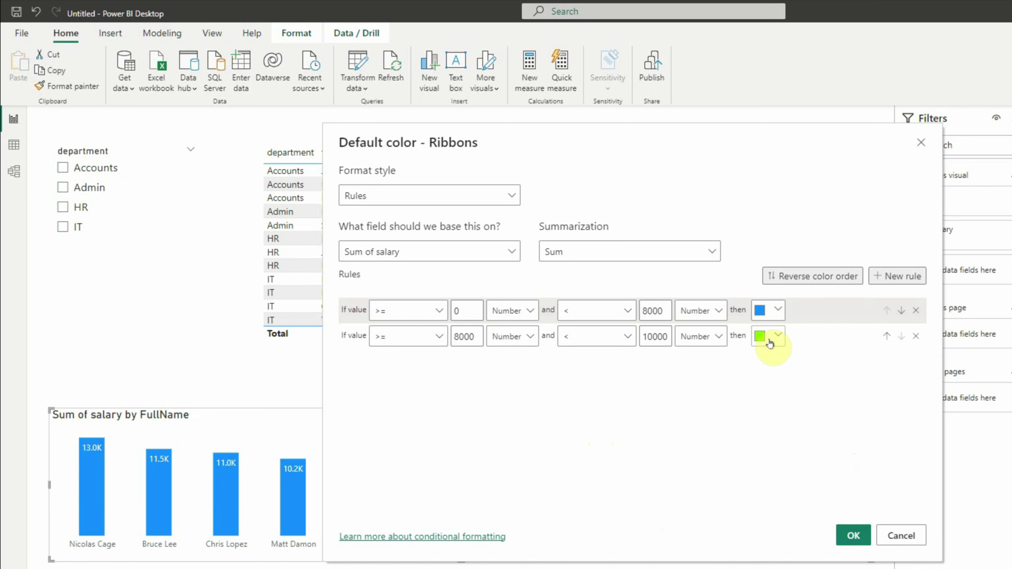
Add a third color rule for salary sums from 10000 up to Max, with the lower limit as a number and the upper limit cleared.
click(902, 276)
click(463, 361)
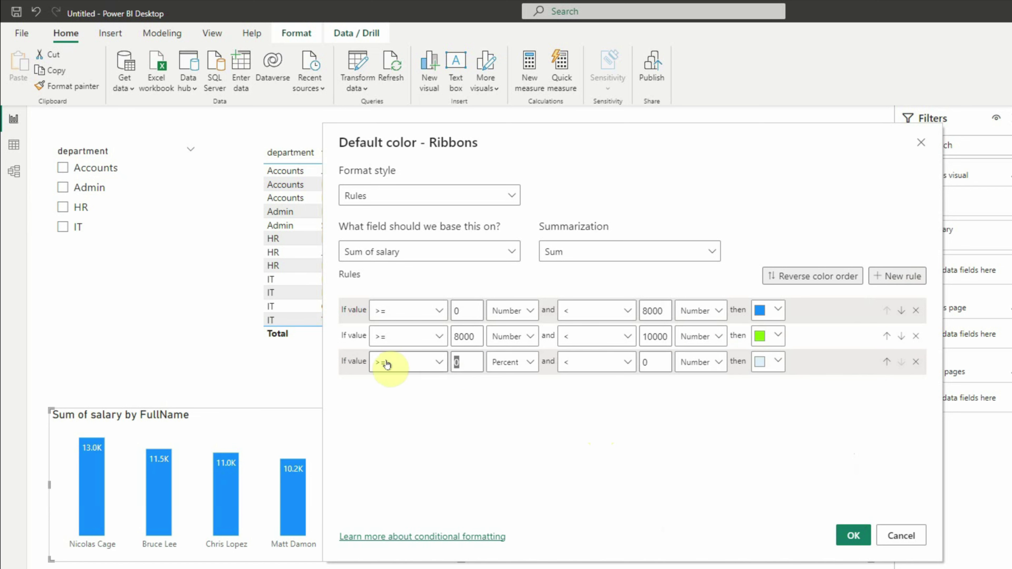
text(10000)
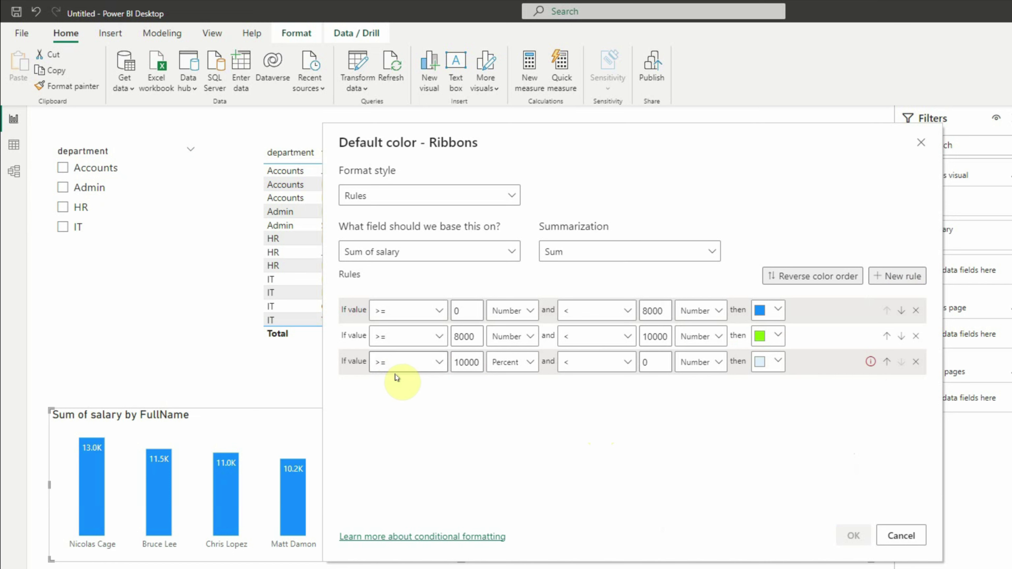
click(515, 362)
click(511, 383)
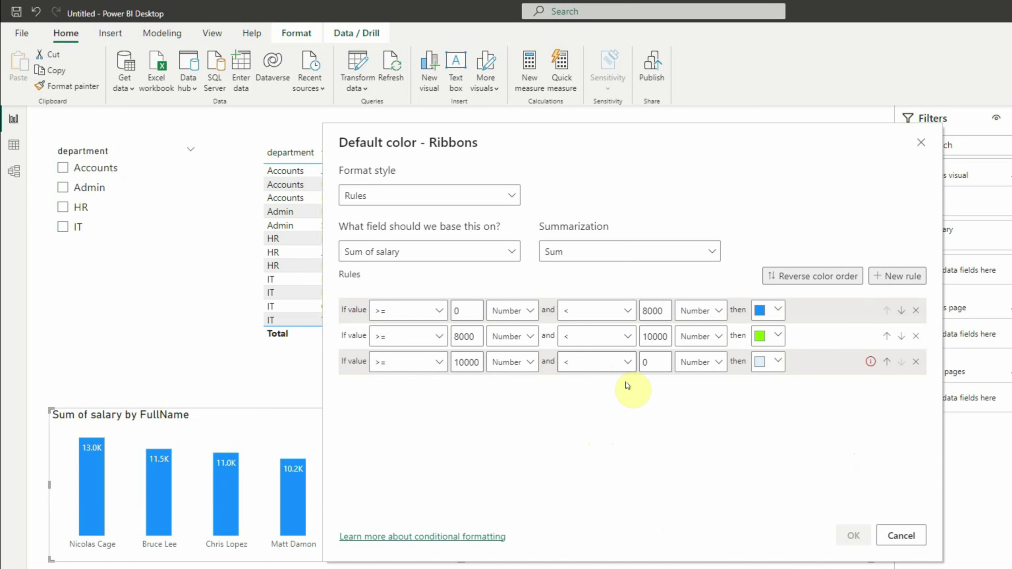
click(650, 362)
click(649, 362)
key(BackSpace)
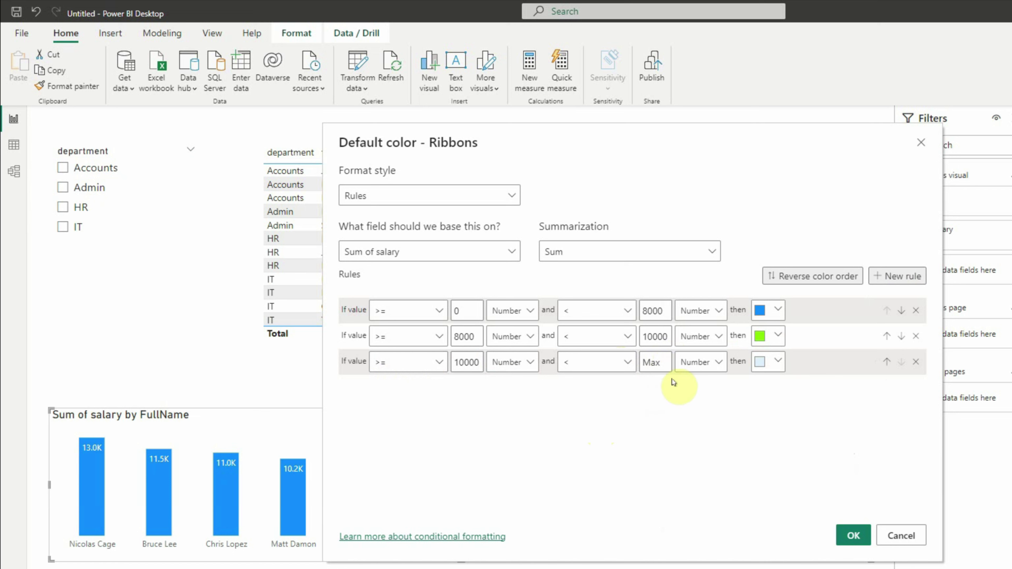
Open the custom color picker for the third rule's color.
click(765, 360)
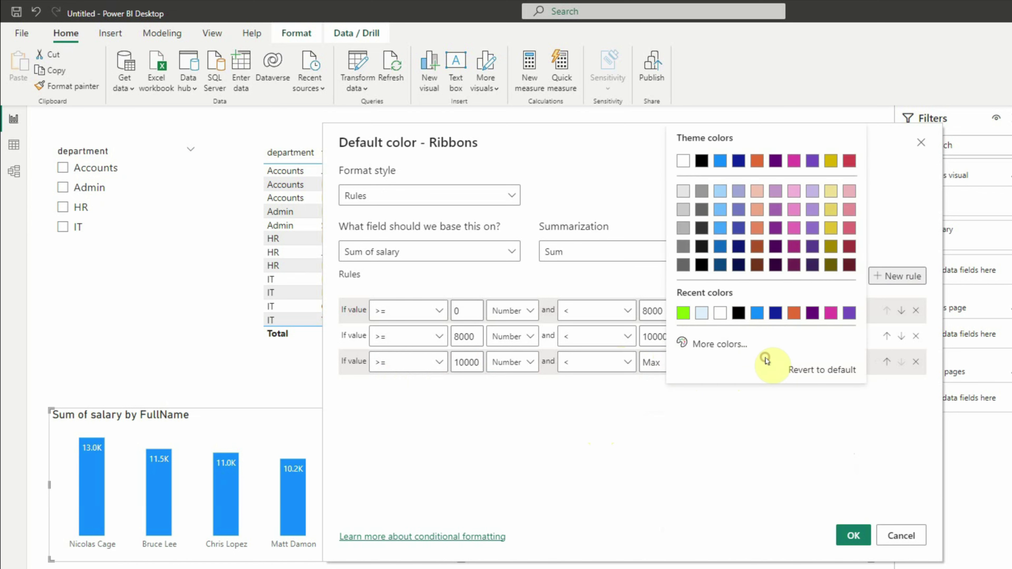
click(729, 343)
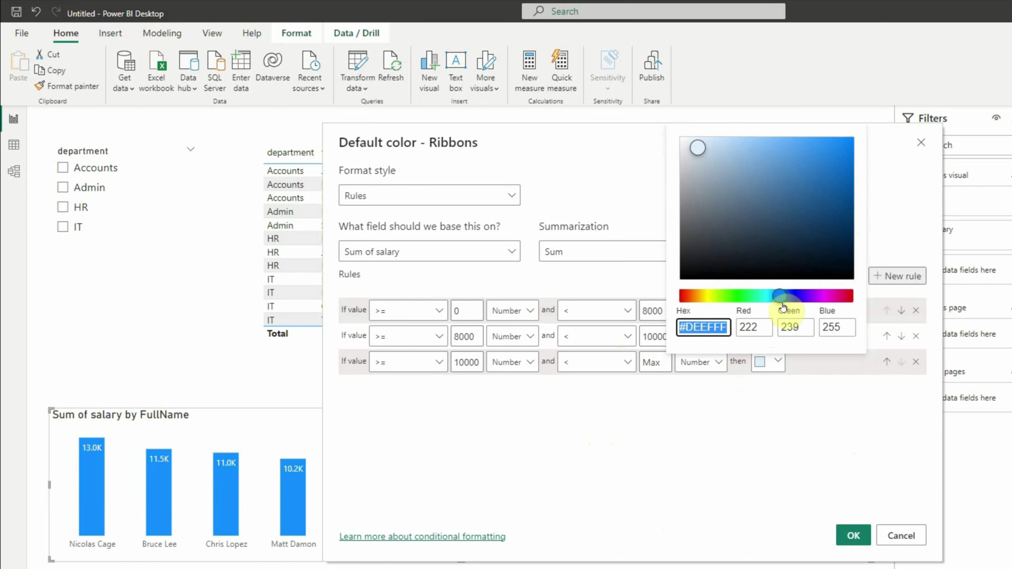